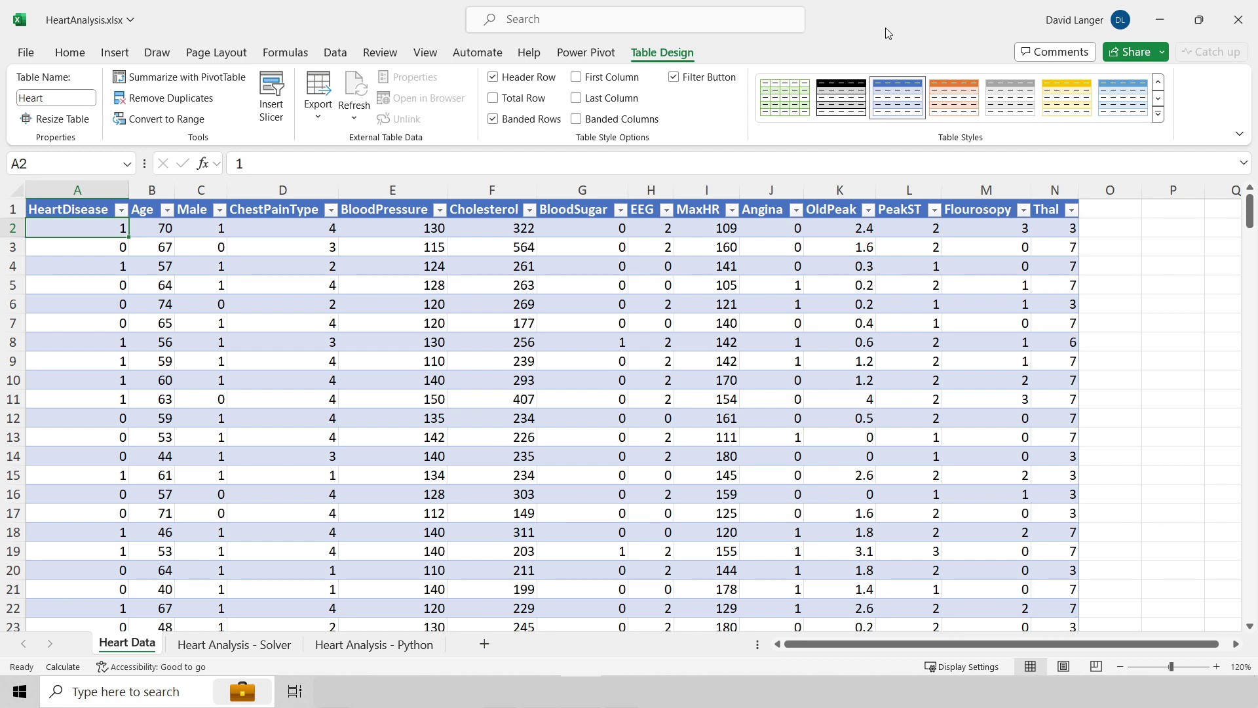
- Examine the Heart Data table's patient rows and its HeartDisease, Age, Male and ChestPainType columns
left_click(9, 229)
left_click(10, 247)
left_click(10, 265)
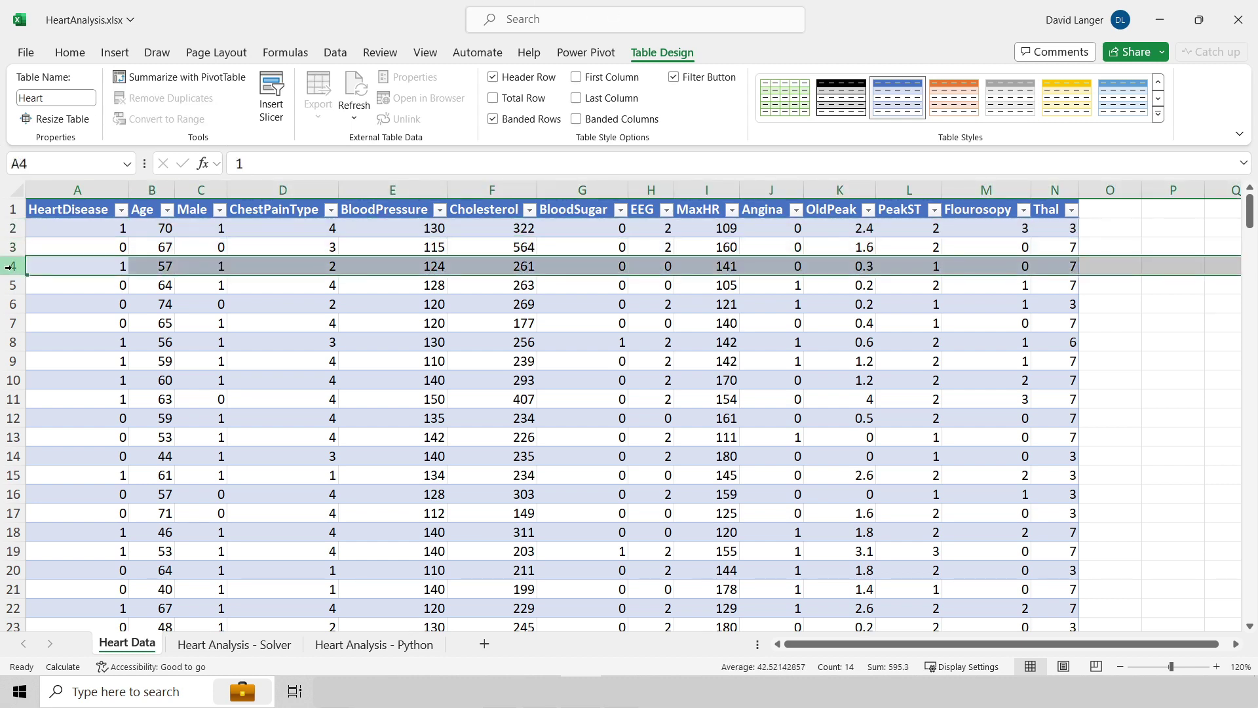
left_click(77, 189)
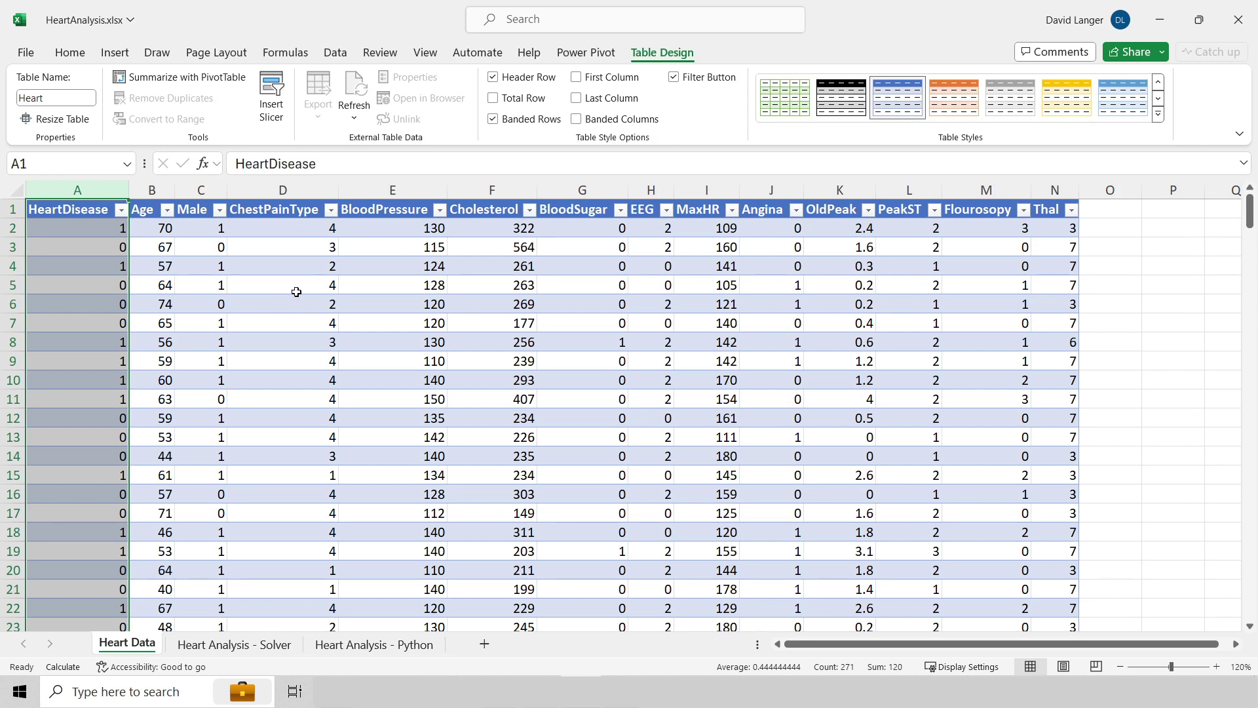
left_click(151, 189)
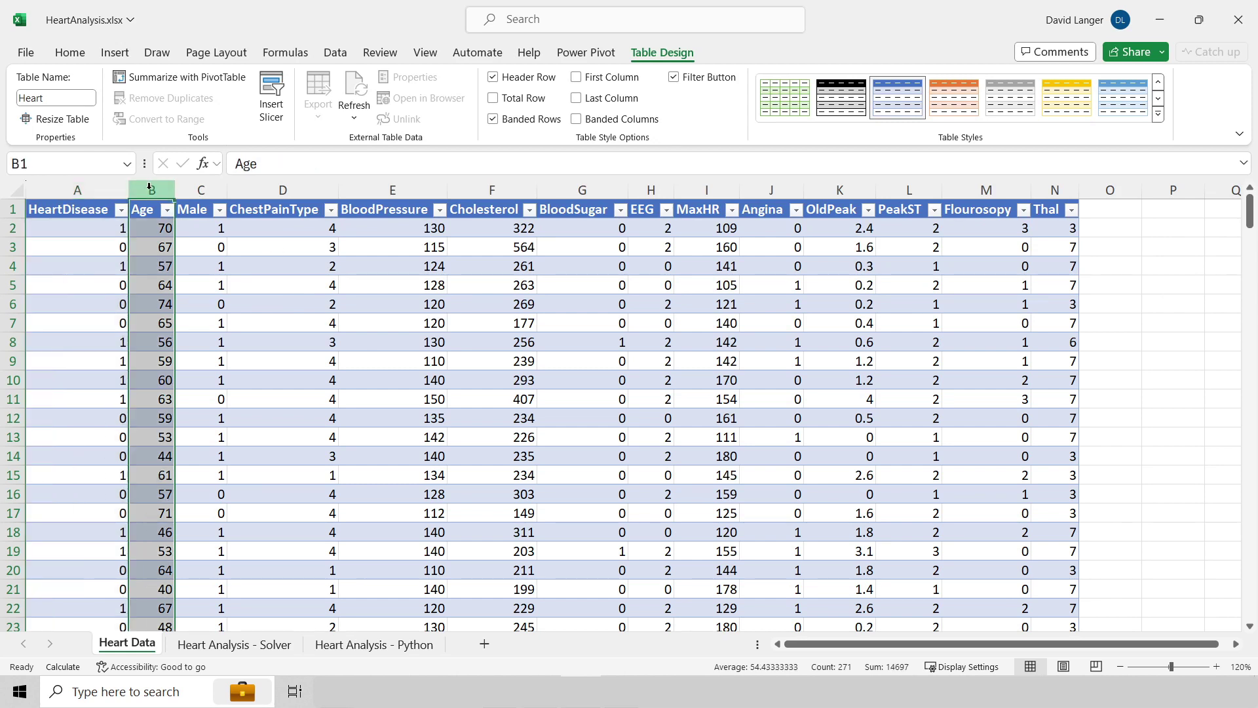
left_click(196, 190)
left_click(279, 190)
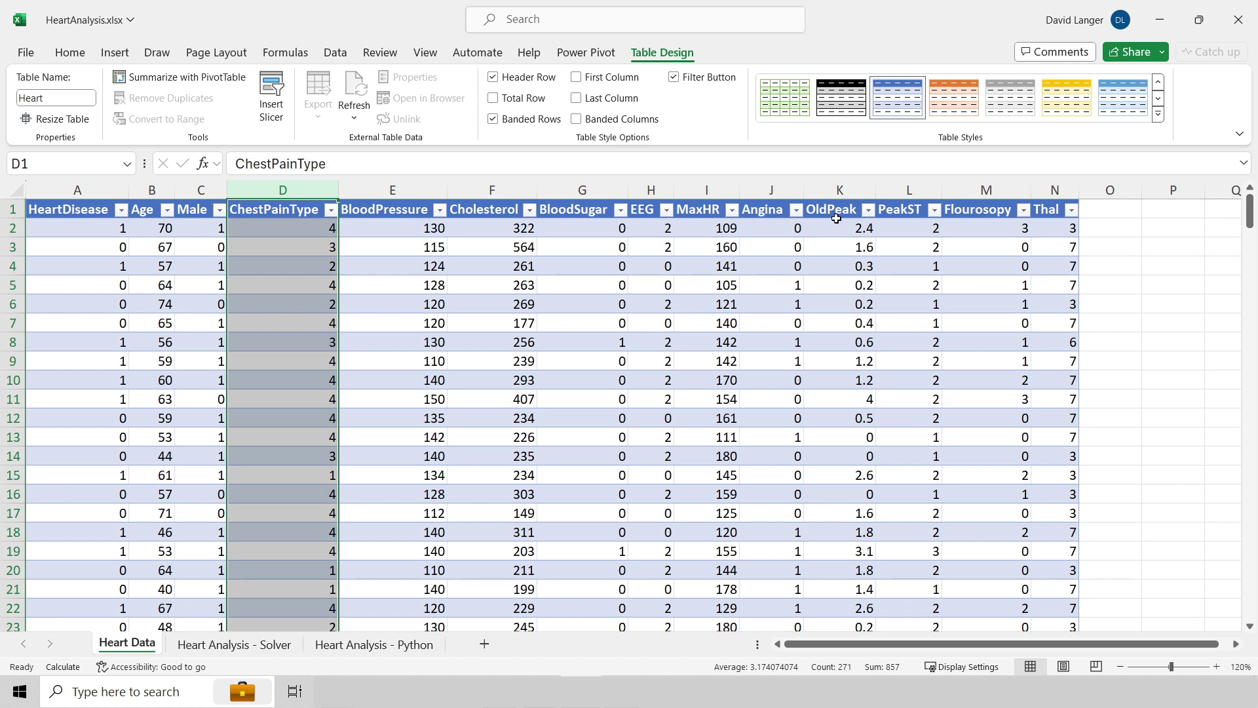
left_click(67, 188)
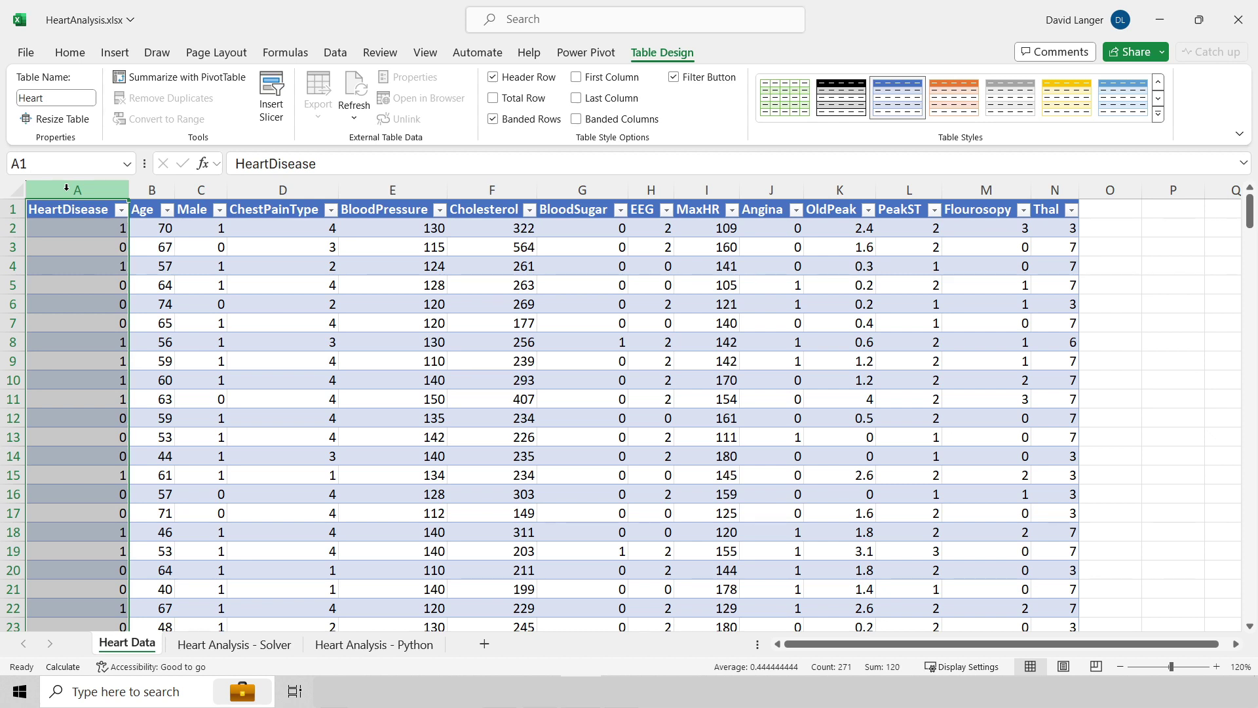
left_click(265, 191)
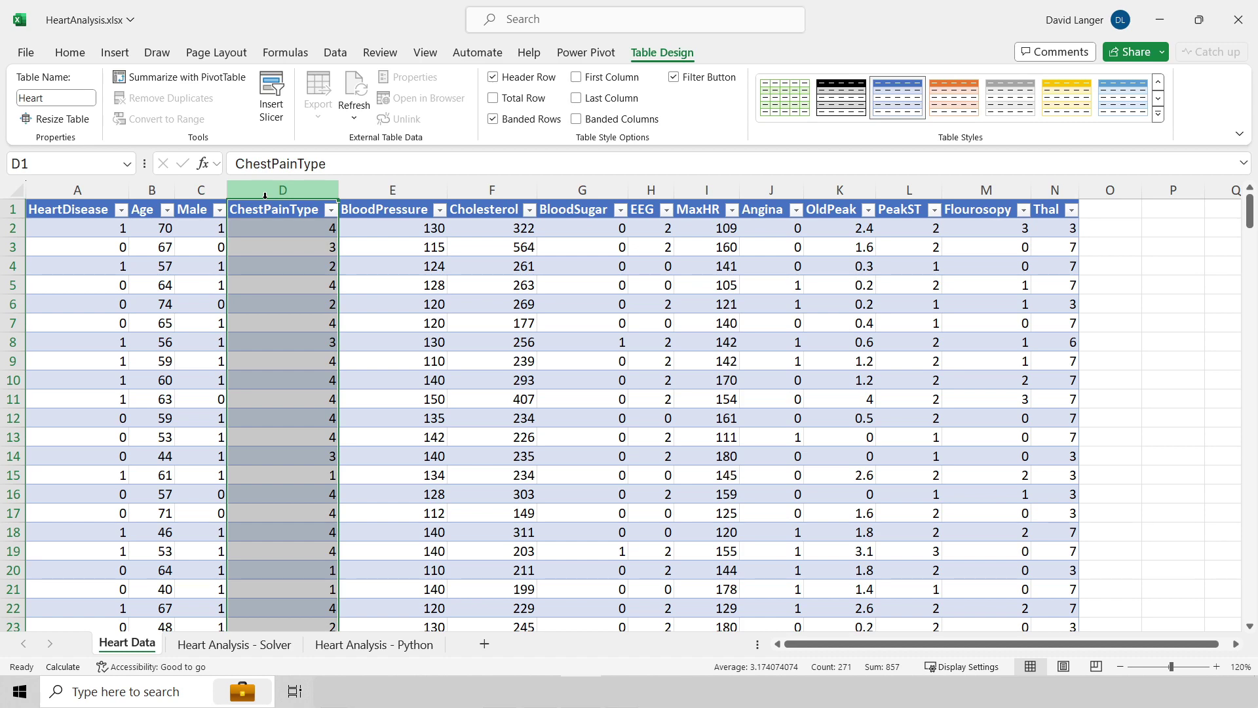
- Look through the Heart Analysis - Solver sheet, including its coefficients, odds ratios and per-row model calculations
key("ctrl+Page_Down")
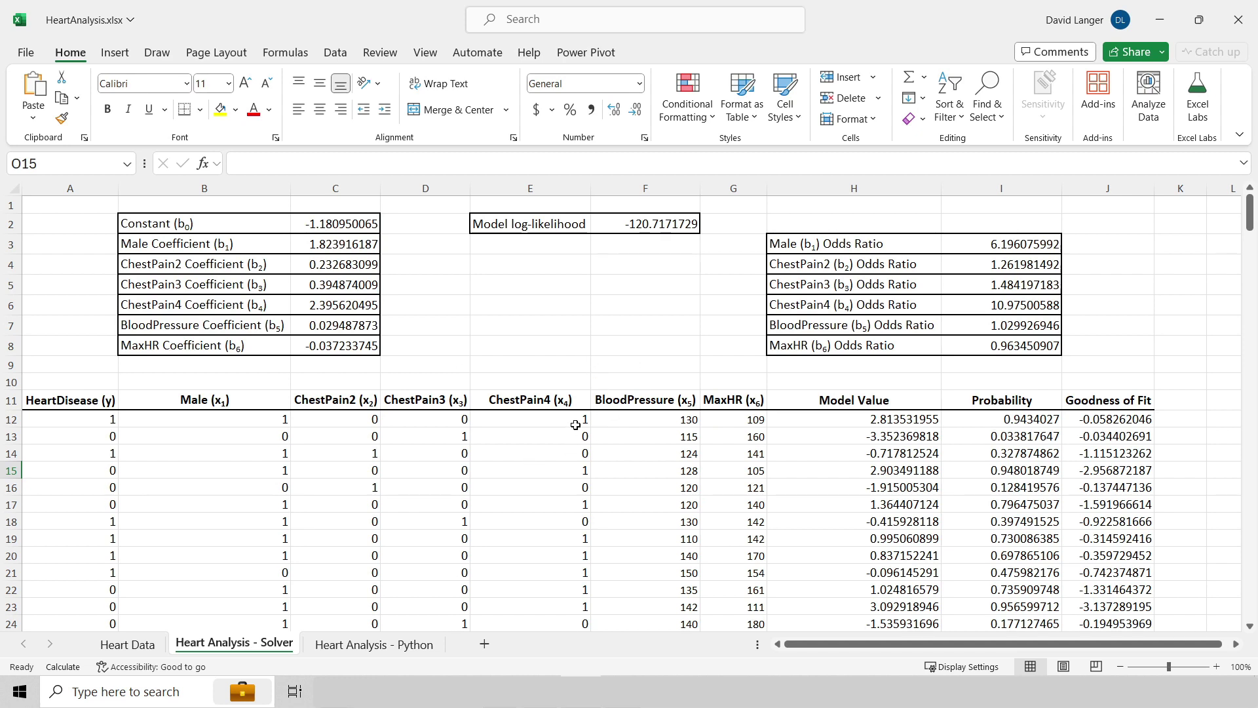
scroll(618, 438, "down", 3)
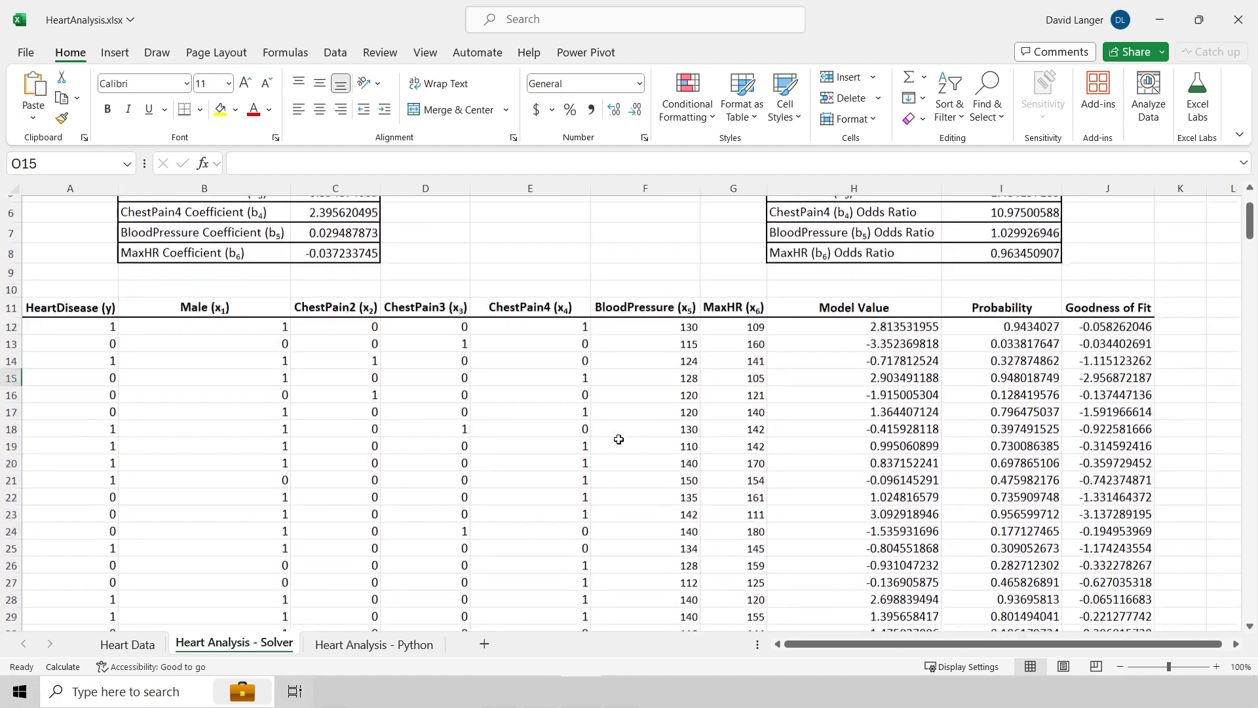
scroll(618, 439, "down", 7)
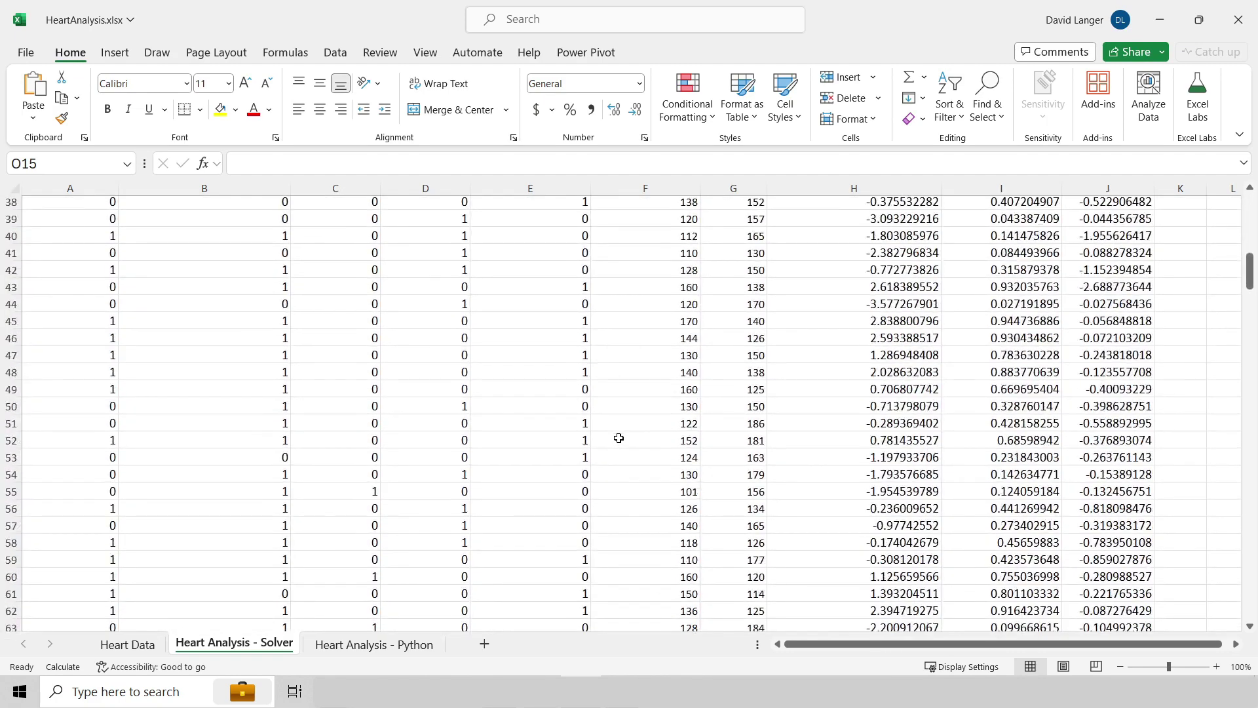
scroll(618, 438, "up", 10)
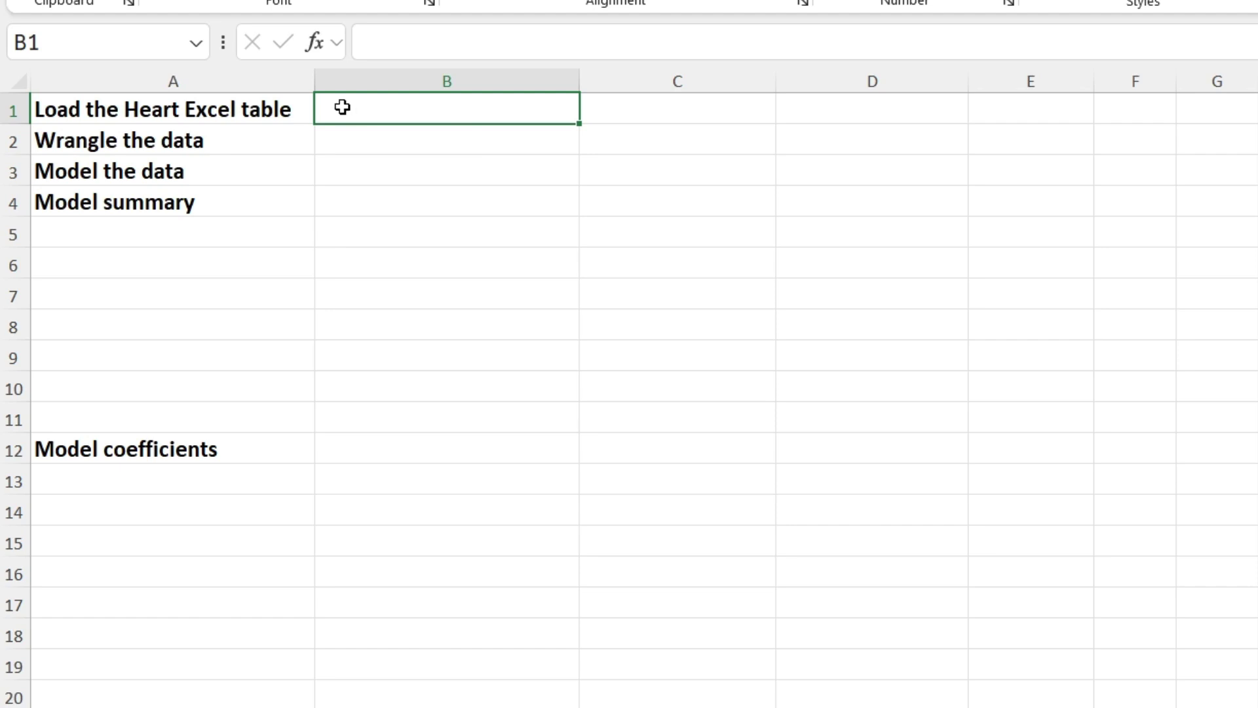
- Enter a Python formula in B1 that loads the entire Heart table with headers = True into a DataFrame named heart
double_click(342, 107)
type("=PY")
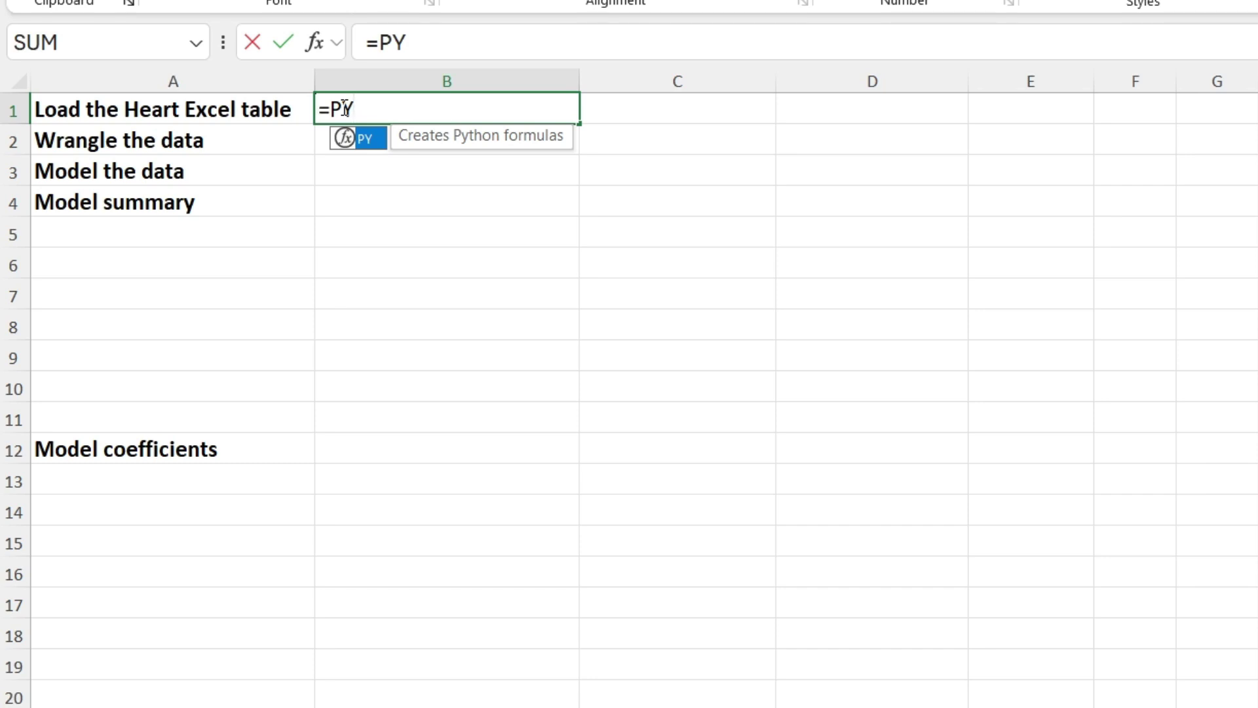
key("Tab")
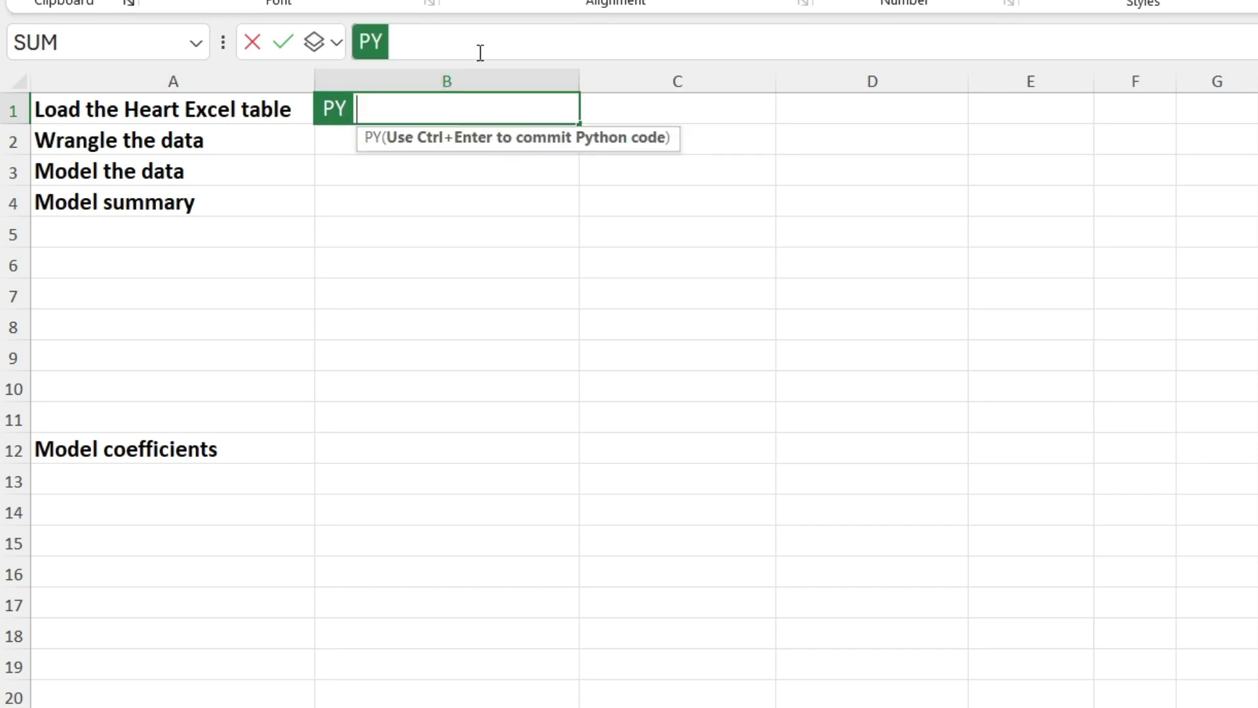
left_click_drag(658, 81, 649, 371)
left_click(361, 63)
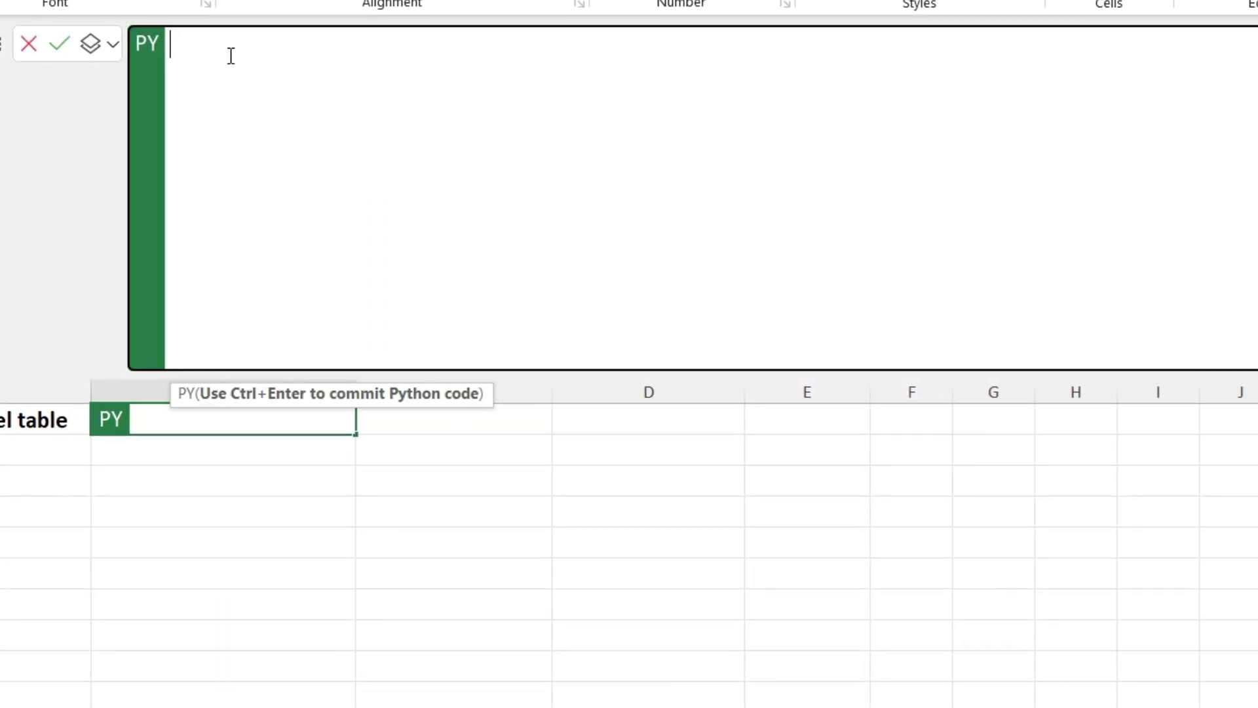
type("# Load the Heart Excel table as a DataFrame heart = xl(\"Heart[#All]\", headers = True)")
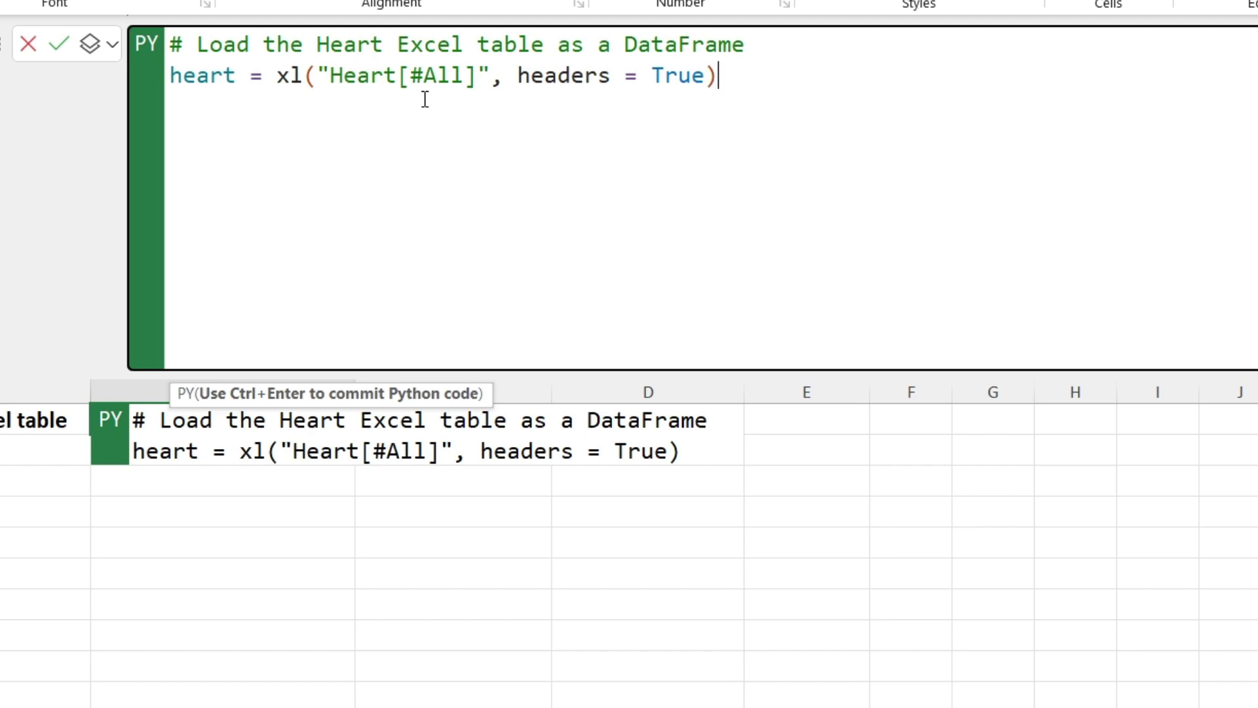
double_click(279, 75)
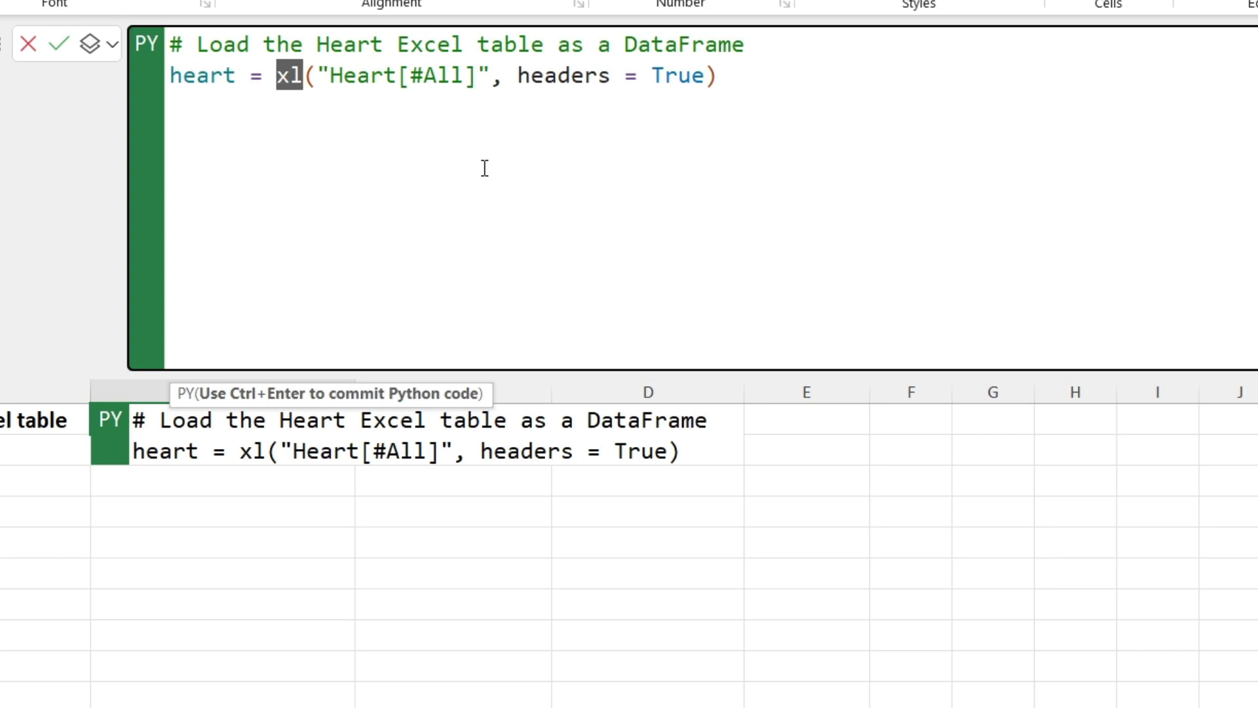
left_click_drag(329, 75, 398, 74)
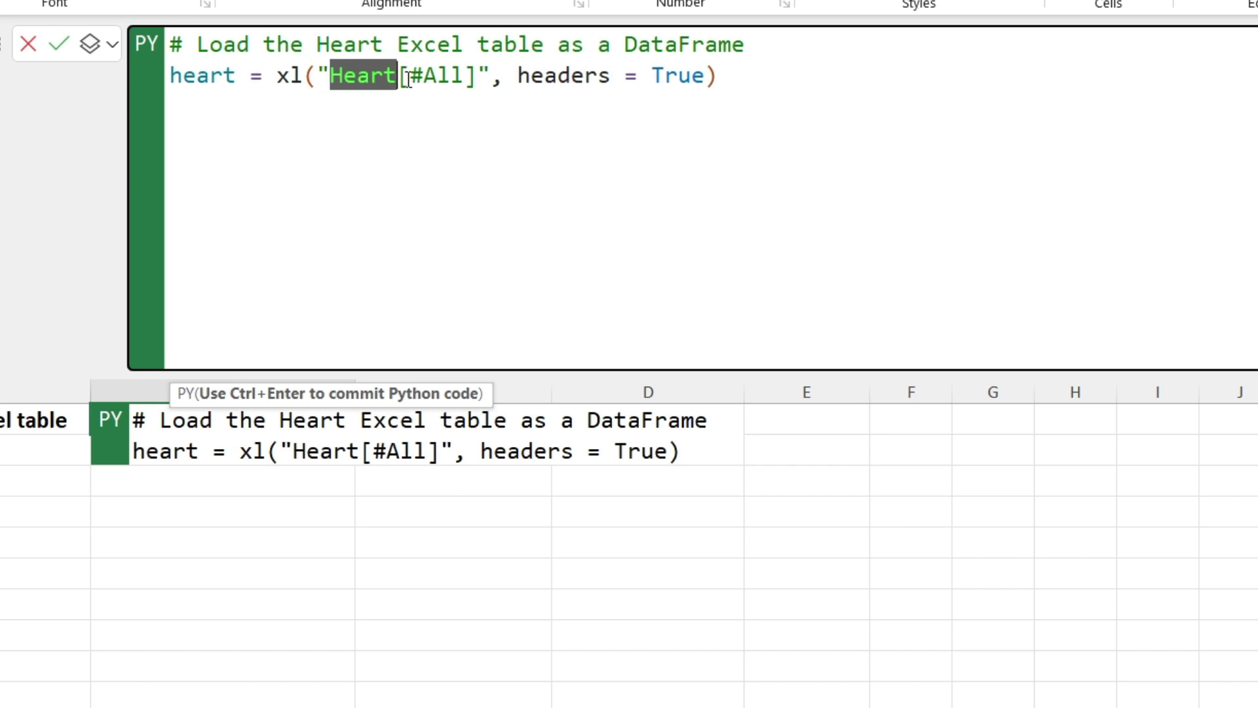
left_click_drag(409, 75, 479, 75)
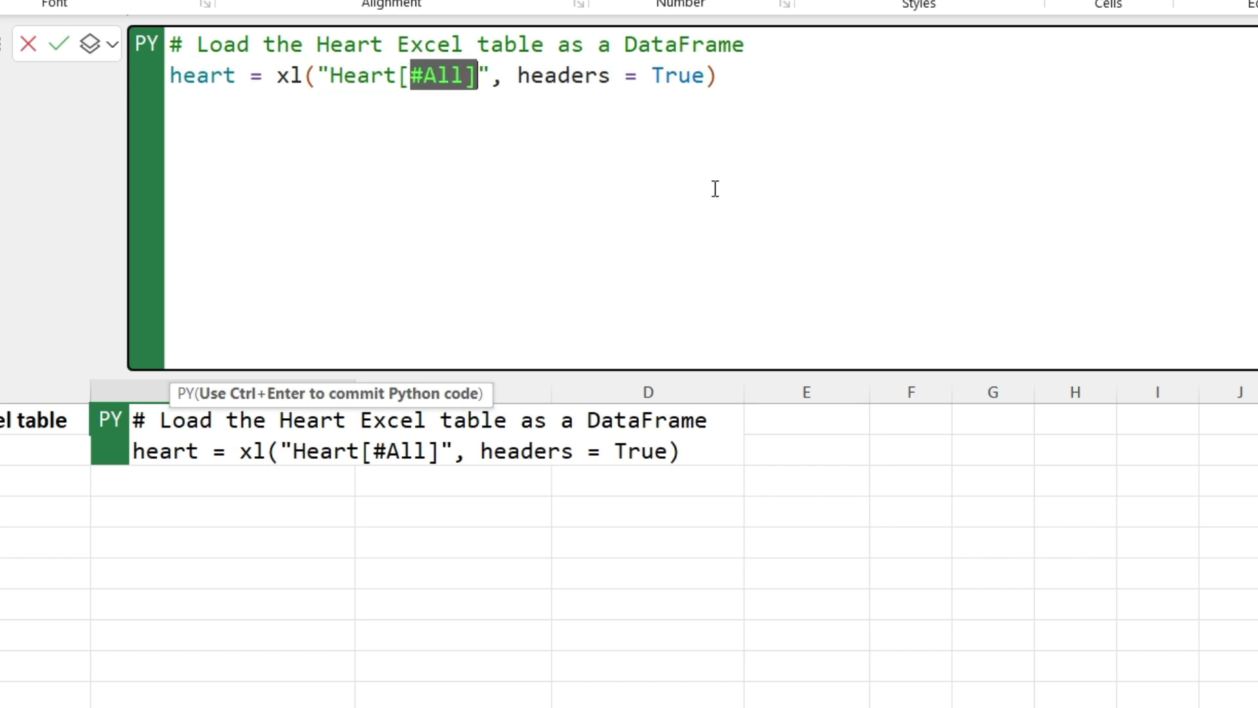
left_click_drag(398, 76, 708, 106)
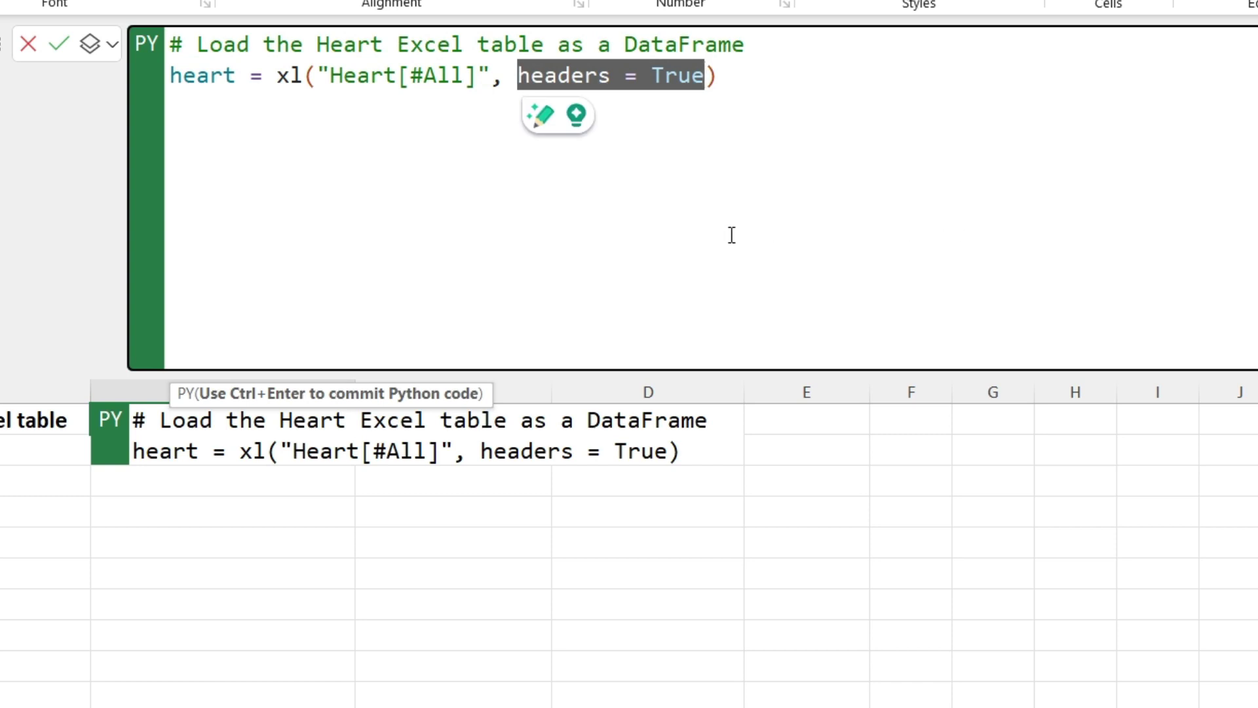
double_click(197, 76)
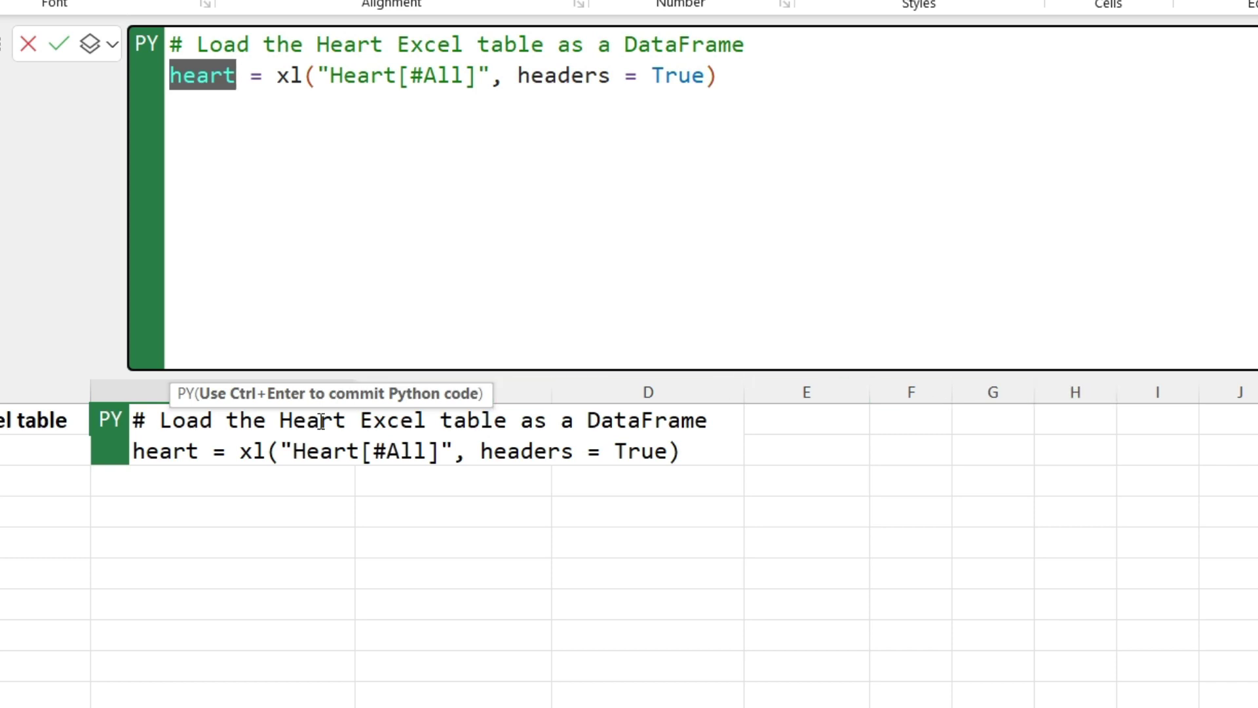
key("ctrl+Return")
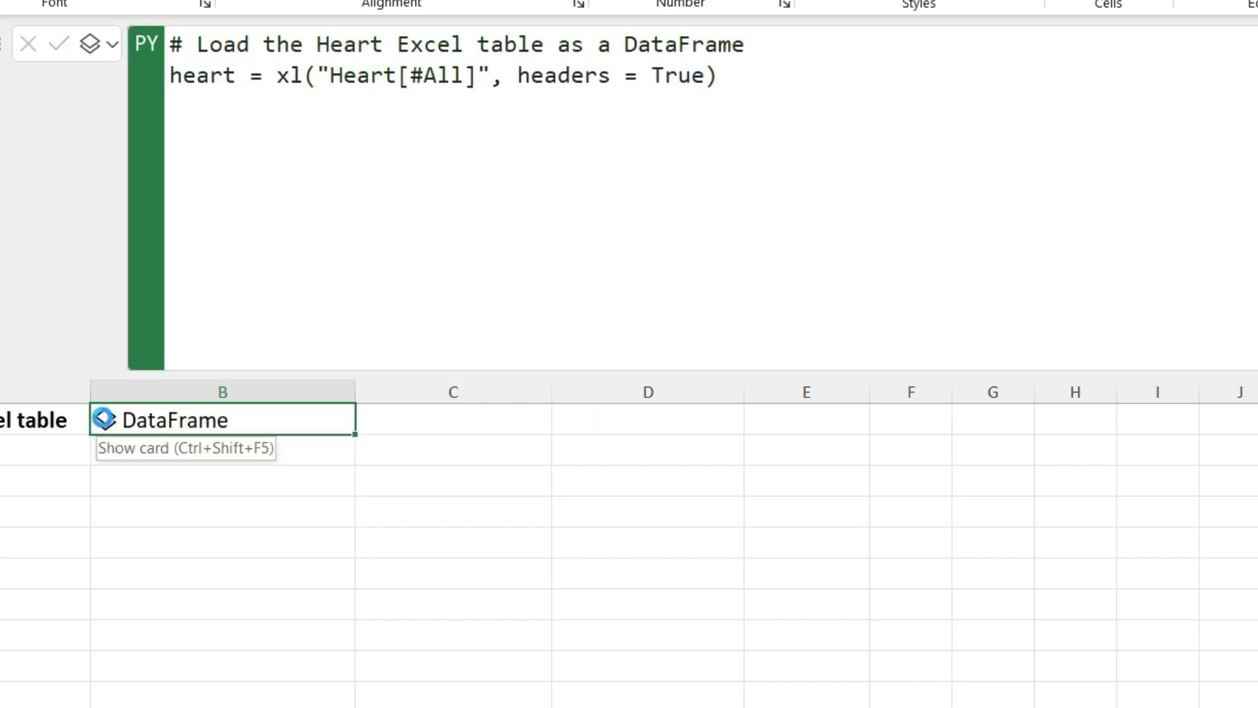
- Preview the DataFrame in B1 and widen its preview card to inspect the loaded data
left_click(105, 421)
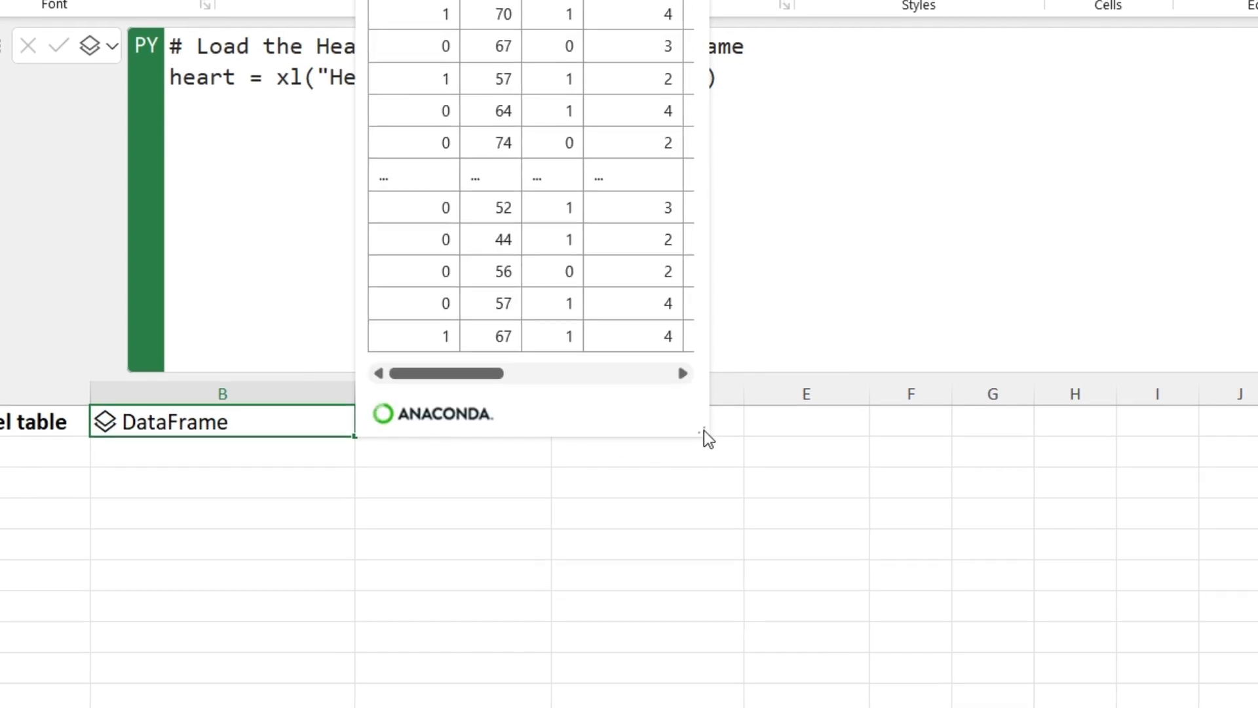
left_click_drag(701, 429, 992, 435)
left_click_drag(983, 526, 1248, 527)
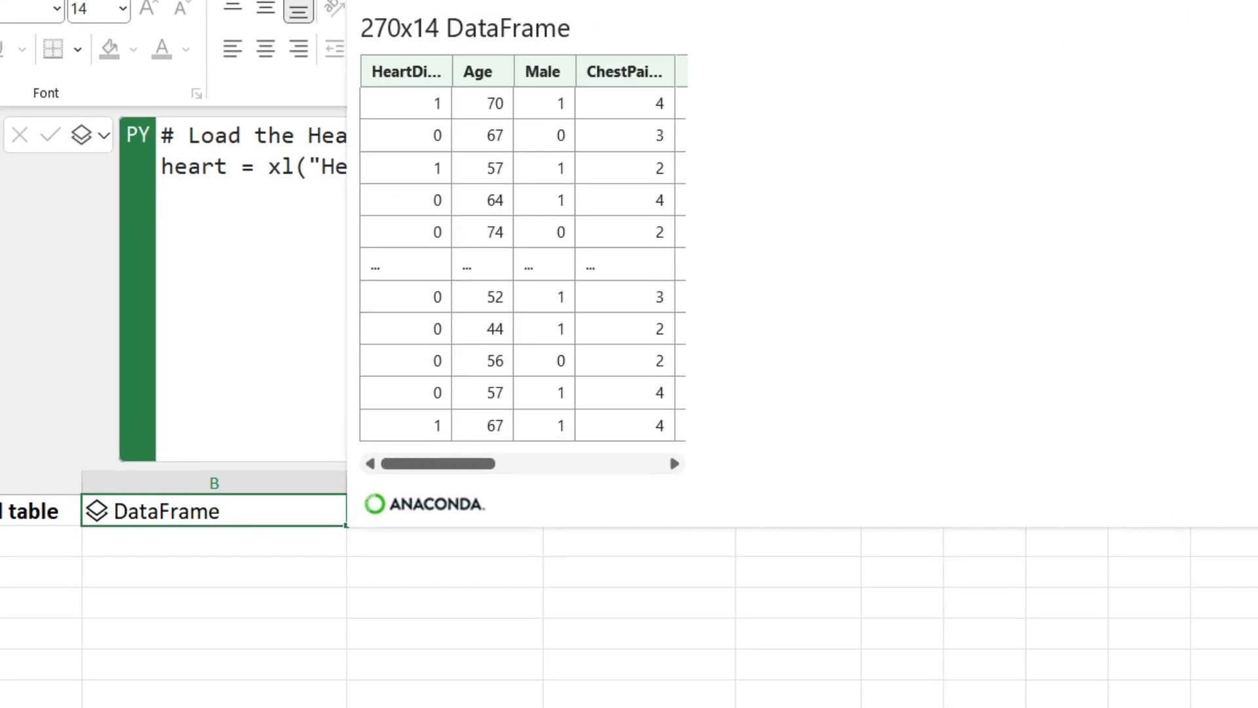
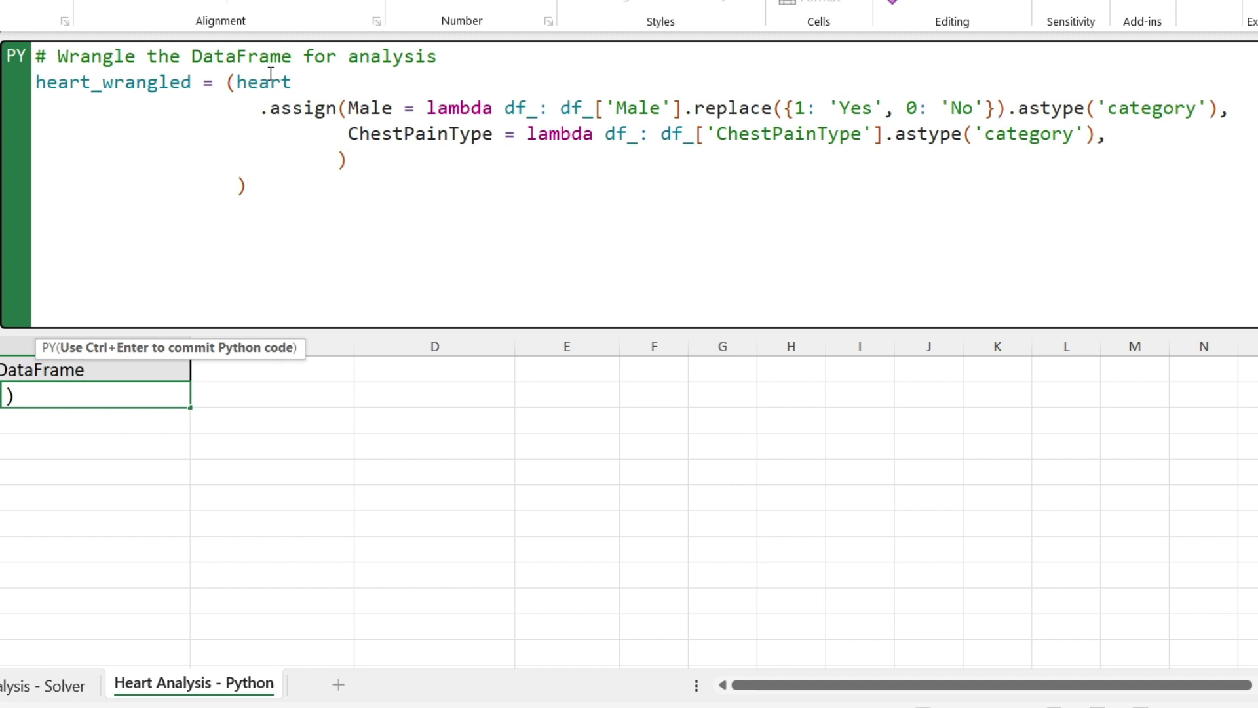
- Commit B2's Python code creating heart_wrangled, with Male as Yes/No and both Male and ChestPainType as categories, and preview the resulting DataFrame
mouse_move(271, 73)
key("ctrl+Return")
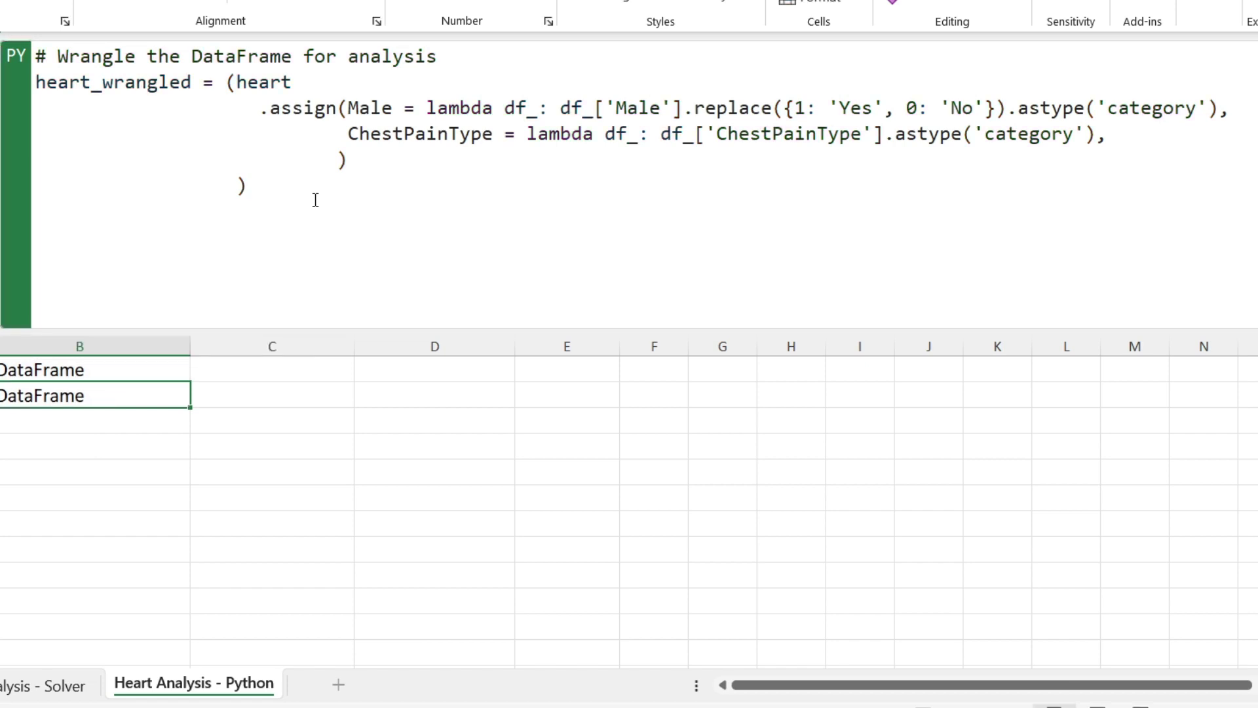
left_click(3, 395)
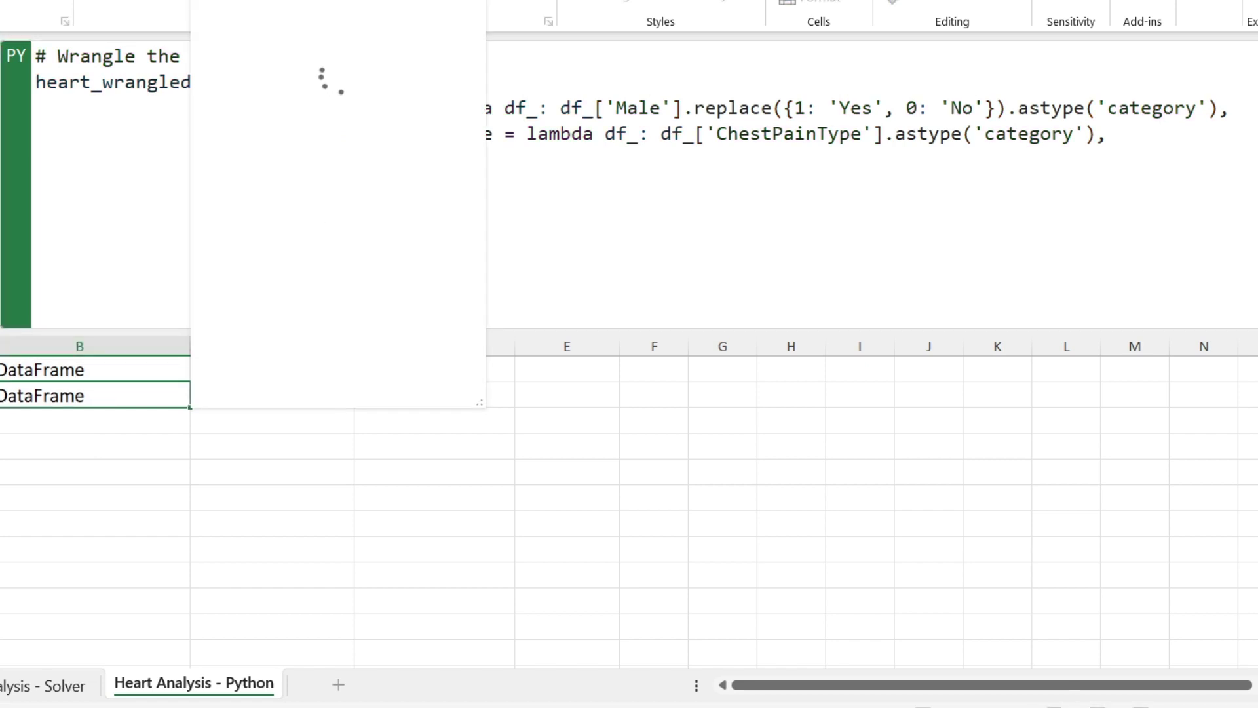
left_click_drag(479, 403, 1118, 431)
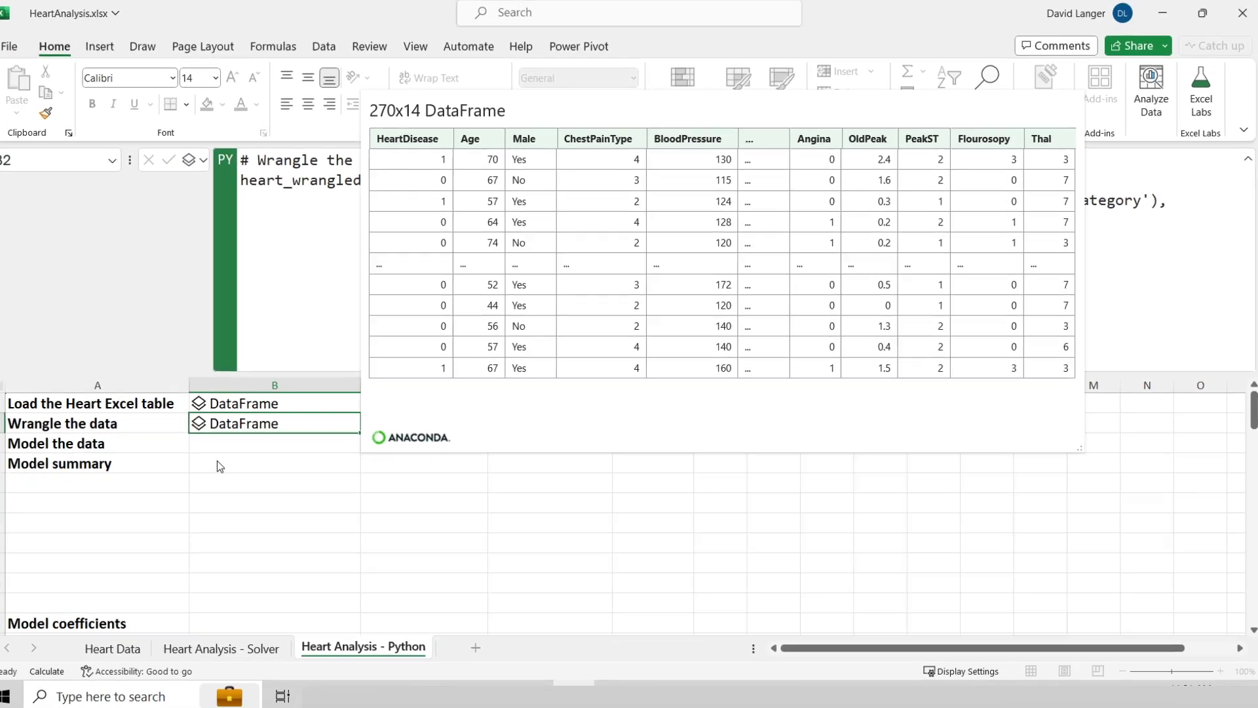
- Write Python code in B3 that fits a statsmodels logit of HeartDisease on Male, ChestPainType, BloodPressure and MaxHR using heart_wrangled
left_click(233, 444)
type("=PY")
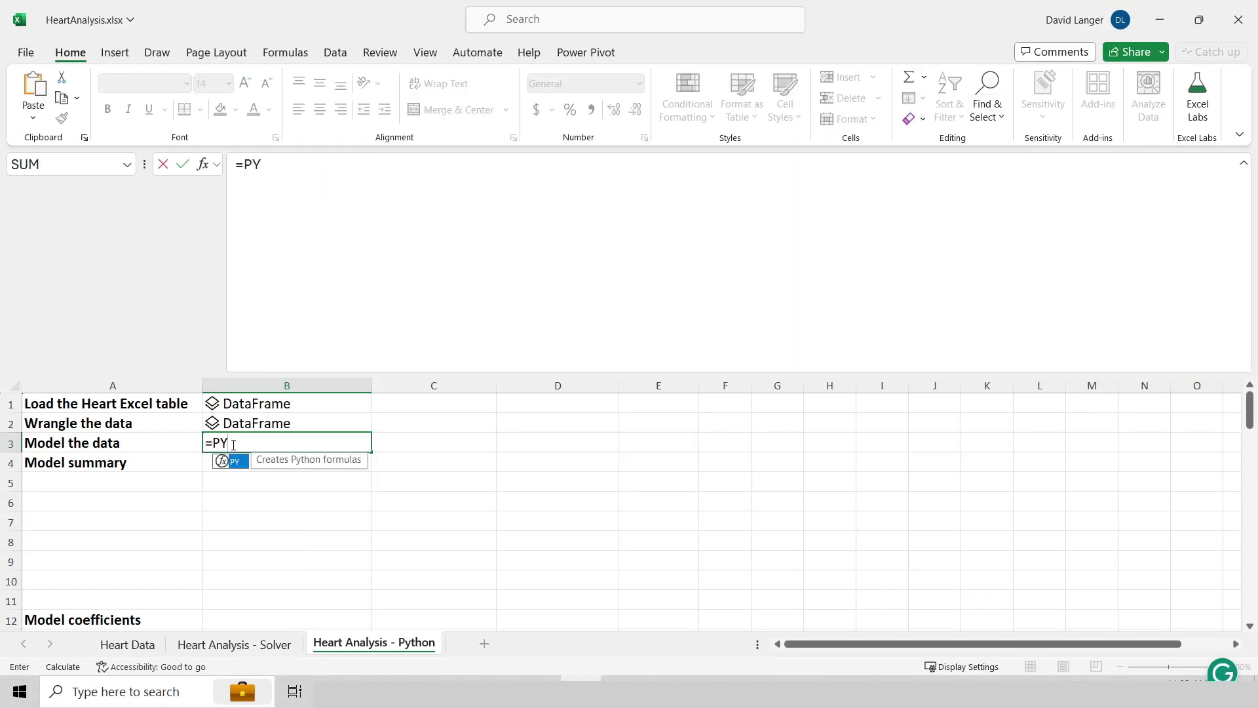
key("Tab")
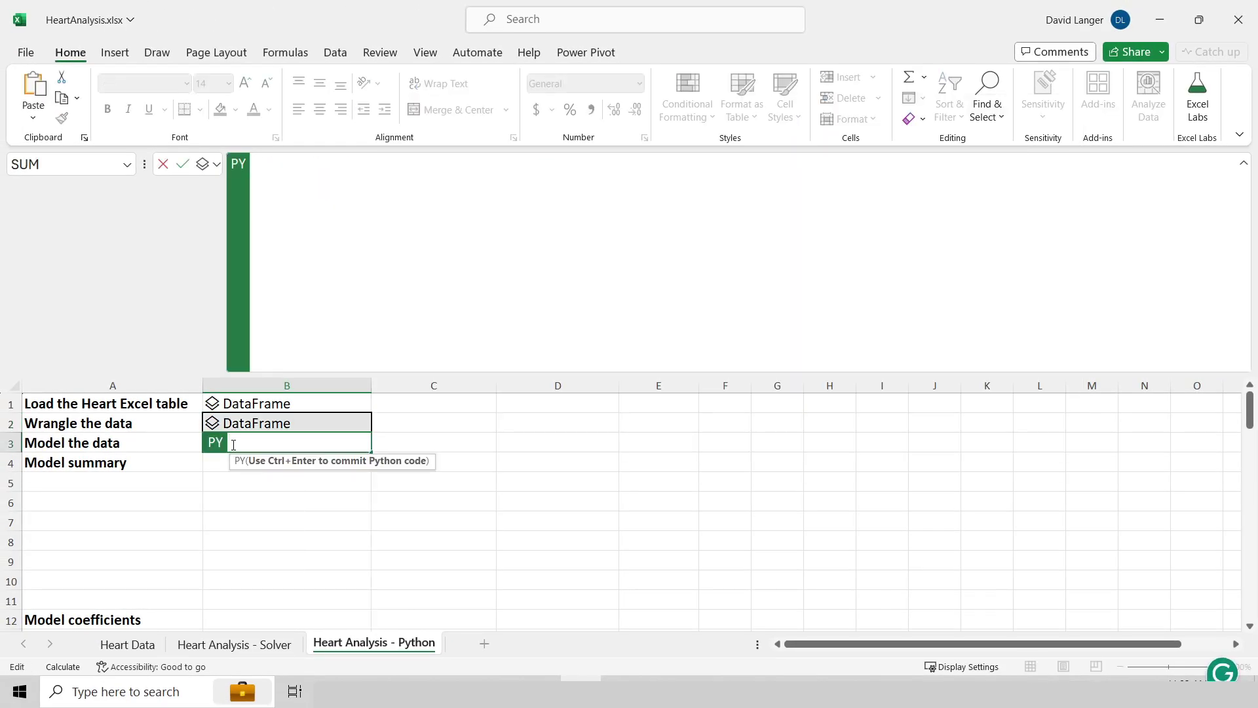
type("# Use the mighty statsmodel library import statsmodels.formula.api as smf  # Define a logistic regression model heart_model = smf.logit(formula = 'HeartDisease ~ Male + ChestPainType + BloodPressure + MaxHR',                           data = heart_wrangled)  # Fit the model to the data model_results = heart_model.fit()")
left_click(288, 163)
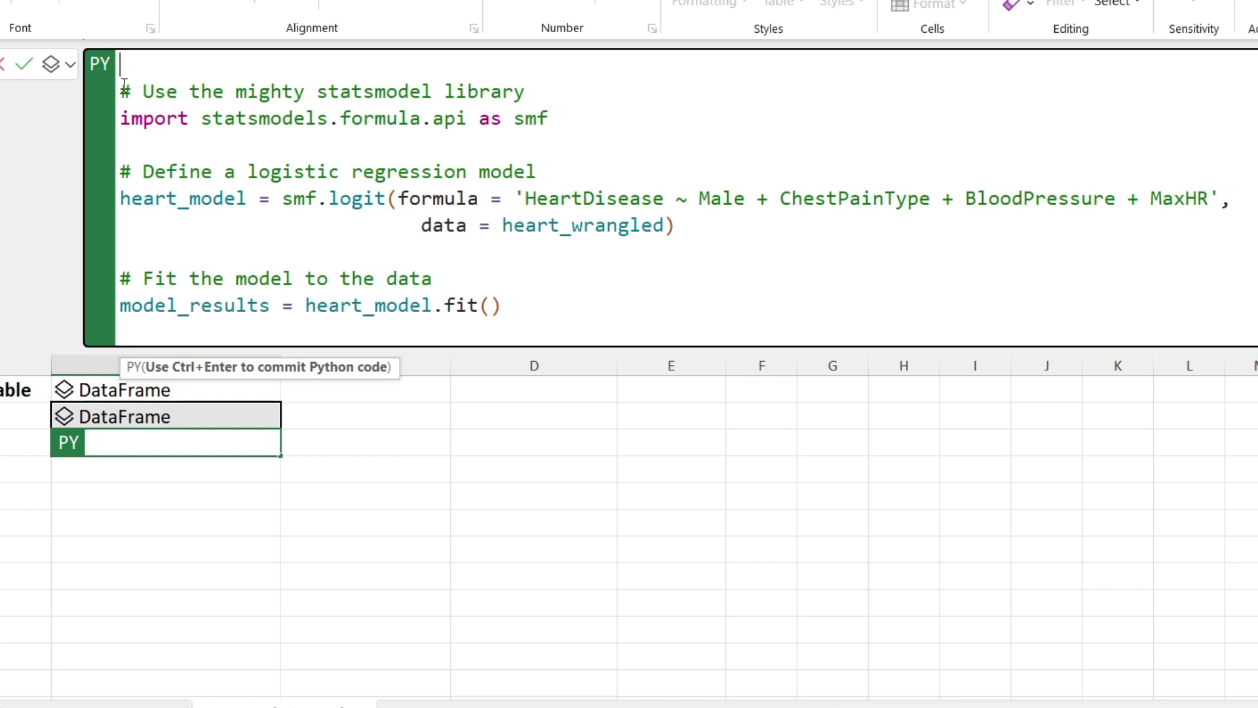
key("Down")
key("BackSpace")
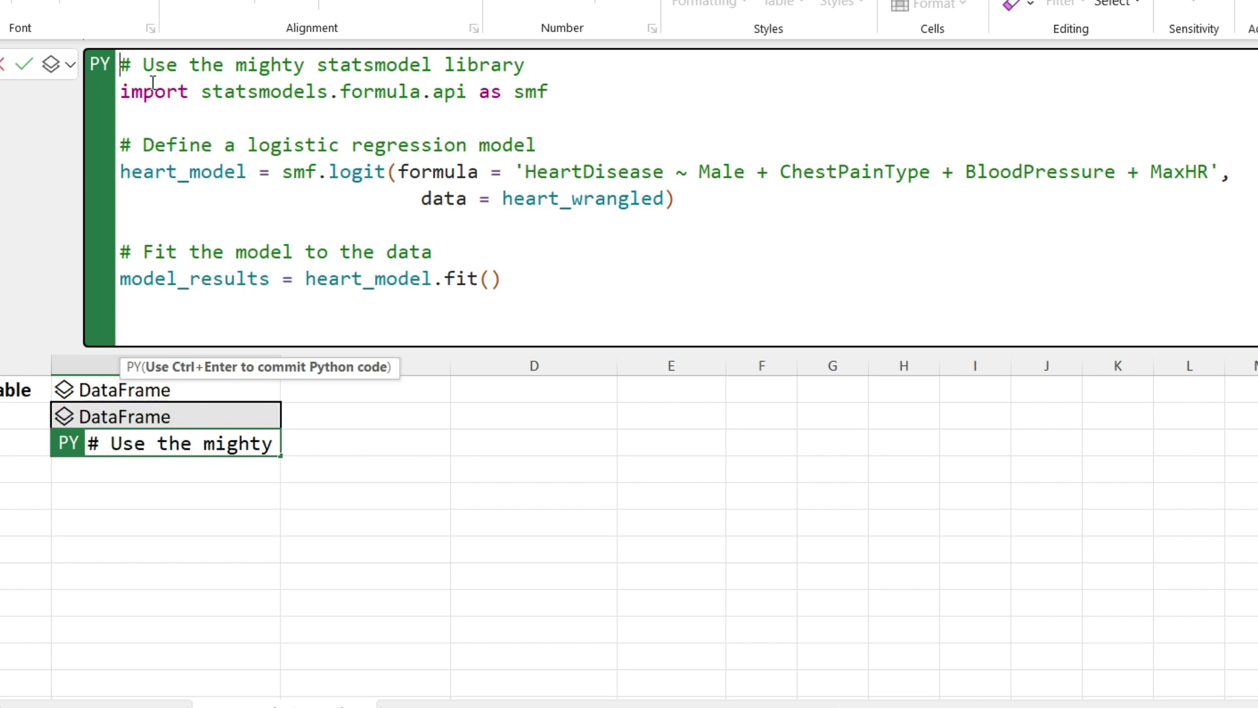
- Examine B3's Python code: the statsmodels import, the formula's outcome and predictors, the heart_wrangled data argument, and the fit assignment to model_results
left_click_drag(120, 91, 552, 92)
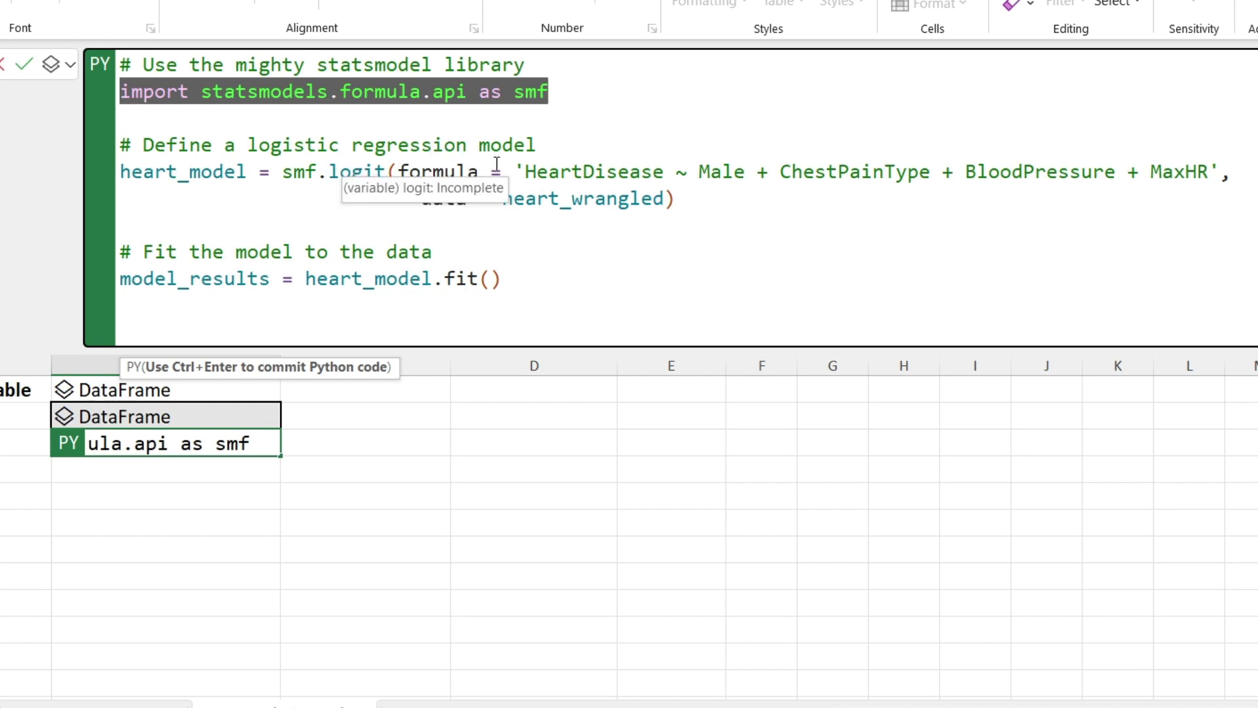
left_click_drag(525, 169, 1209, 177)
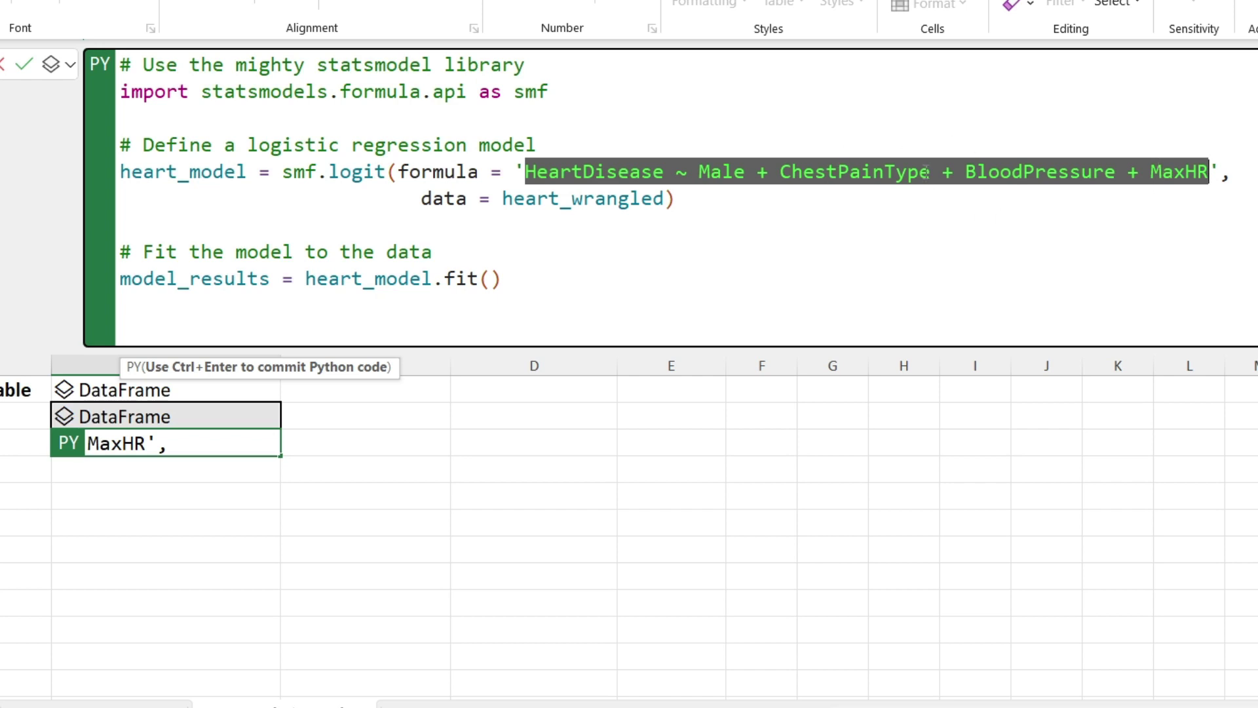
left_click(795, 120)
left_click_drag(698, 172, 1209, 172)
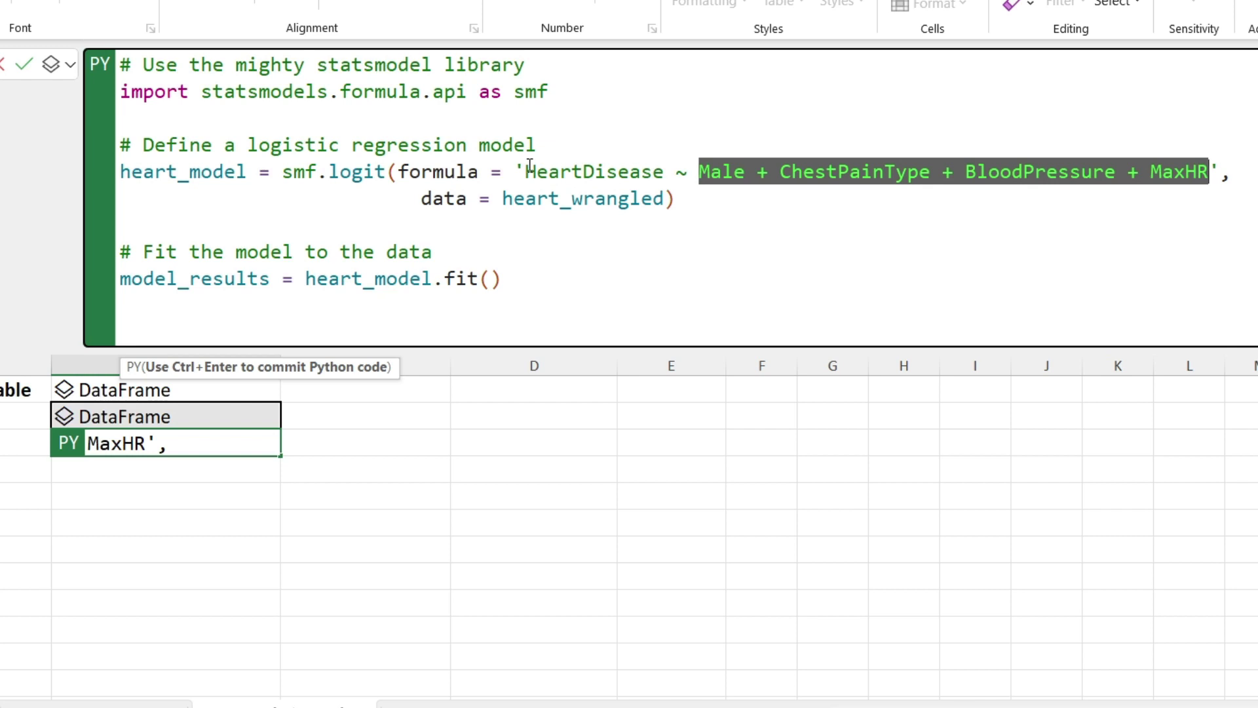
left_click_drag(529, 165, 663, 172)
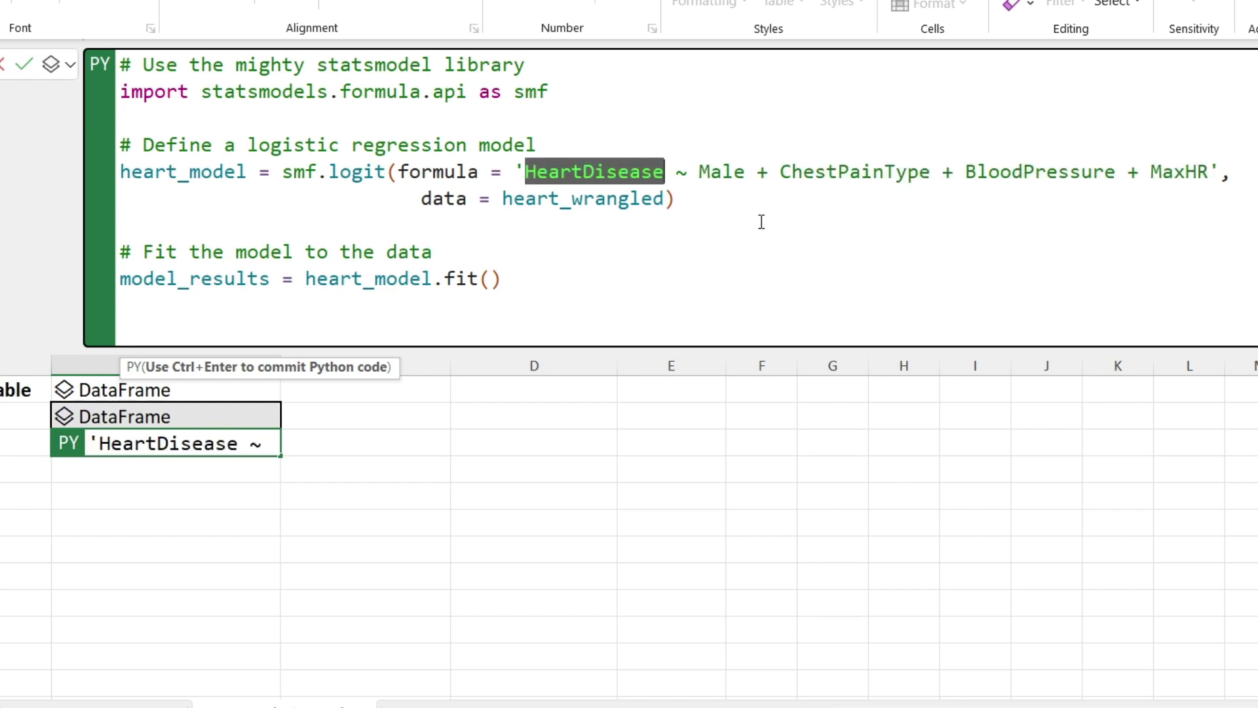
left_click_drag(503, 200, 664, 198)
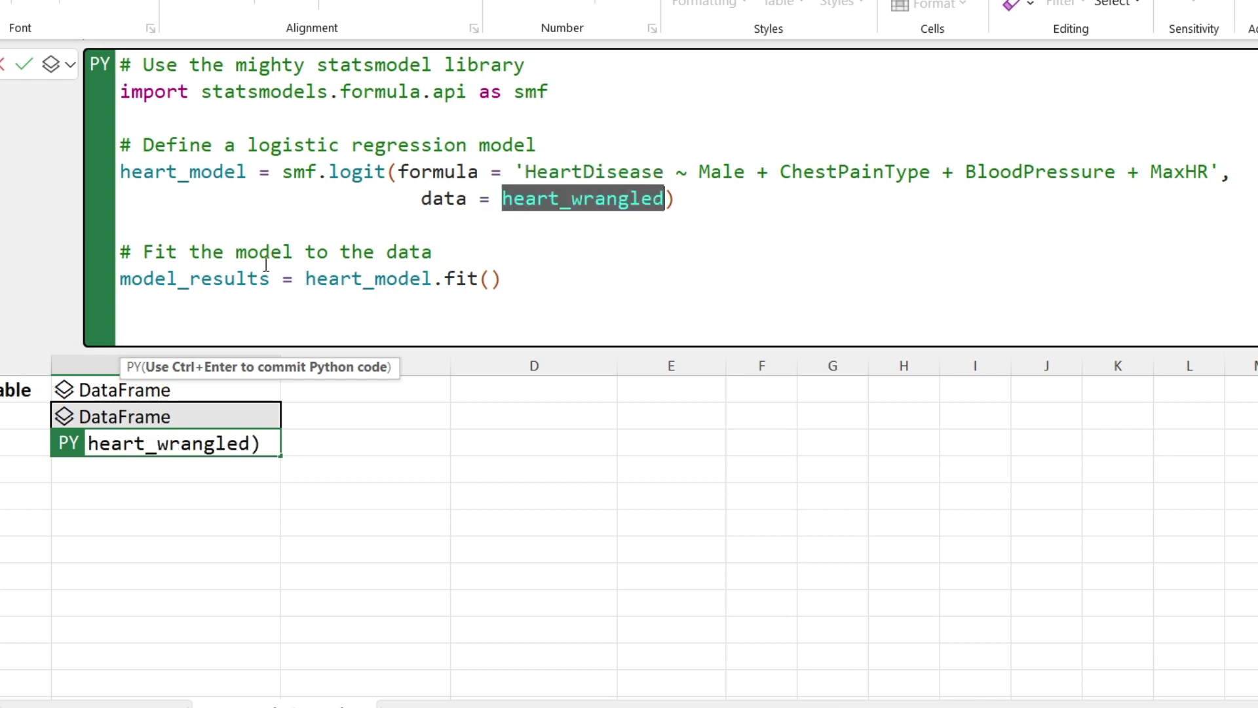
left_click_drag(305, 279, 500, 292)
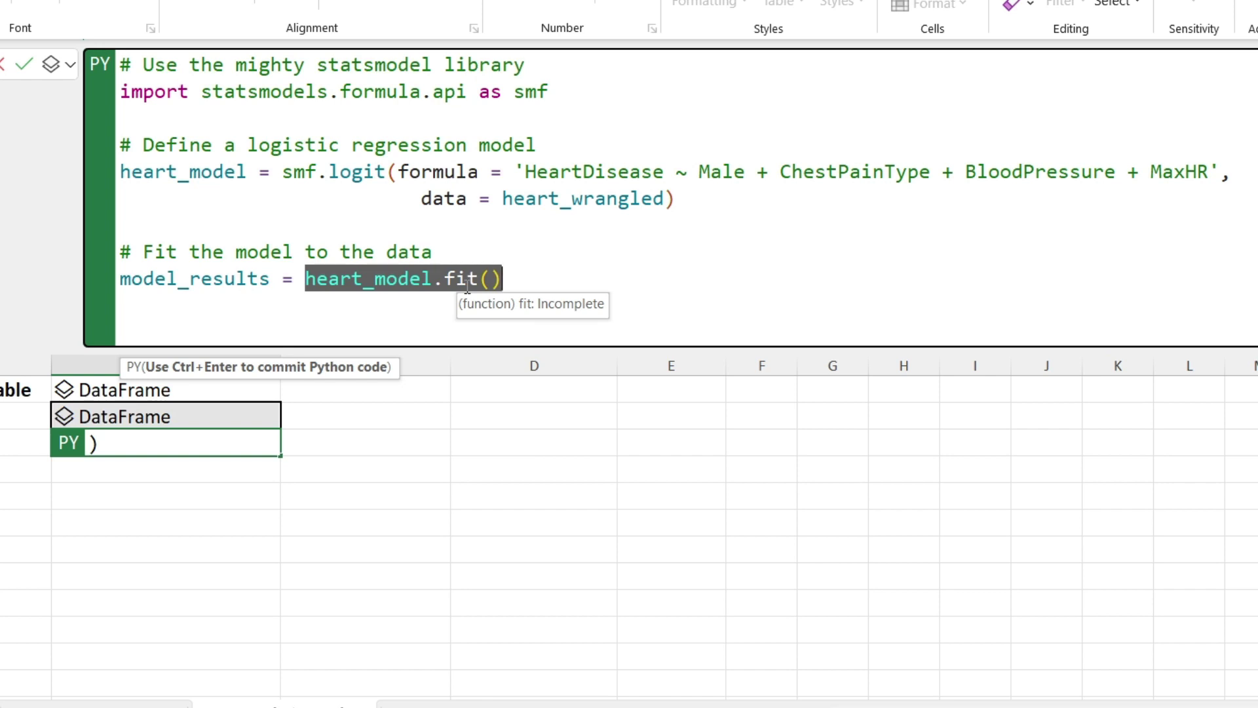
double_click(164, 280)
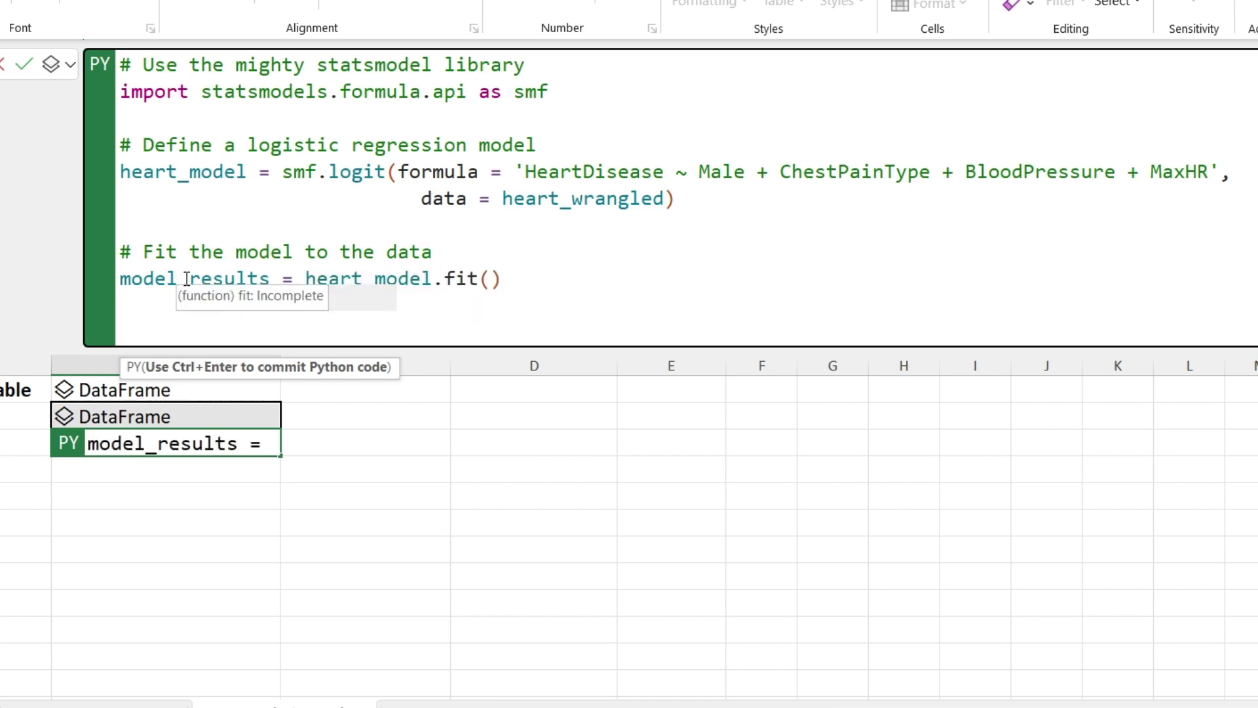
- Commit B3's Python code to fit the logistic regression model
left_click(588, 285)
key("ctrl+Return")
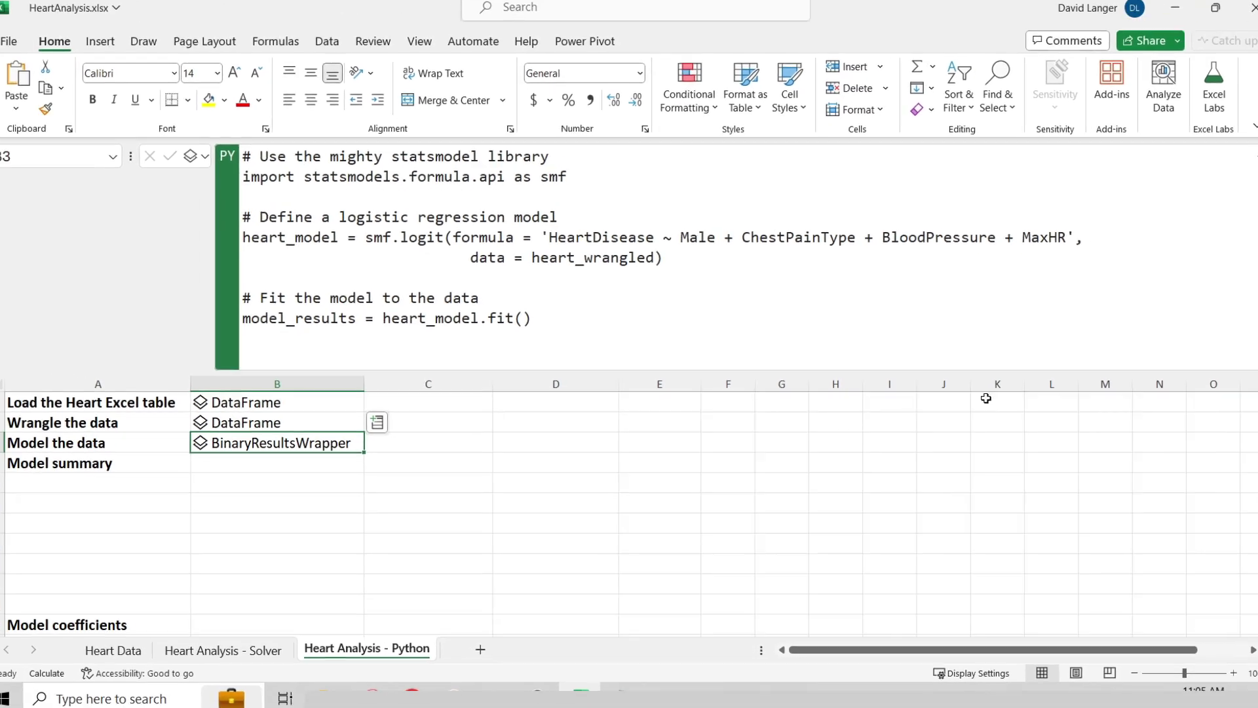
- Enter Python code in B4 that returns pd.read_html(model_results.summary().as_html())[0] as Excel values, commented as getting the summary model results
scroll(244, 410, "down", 1)
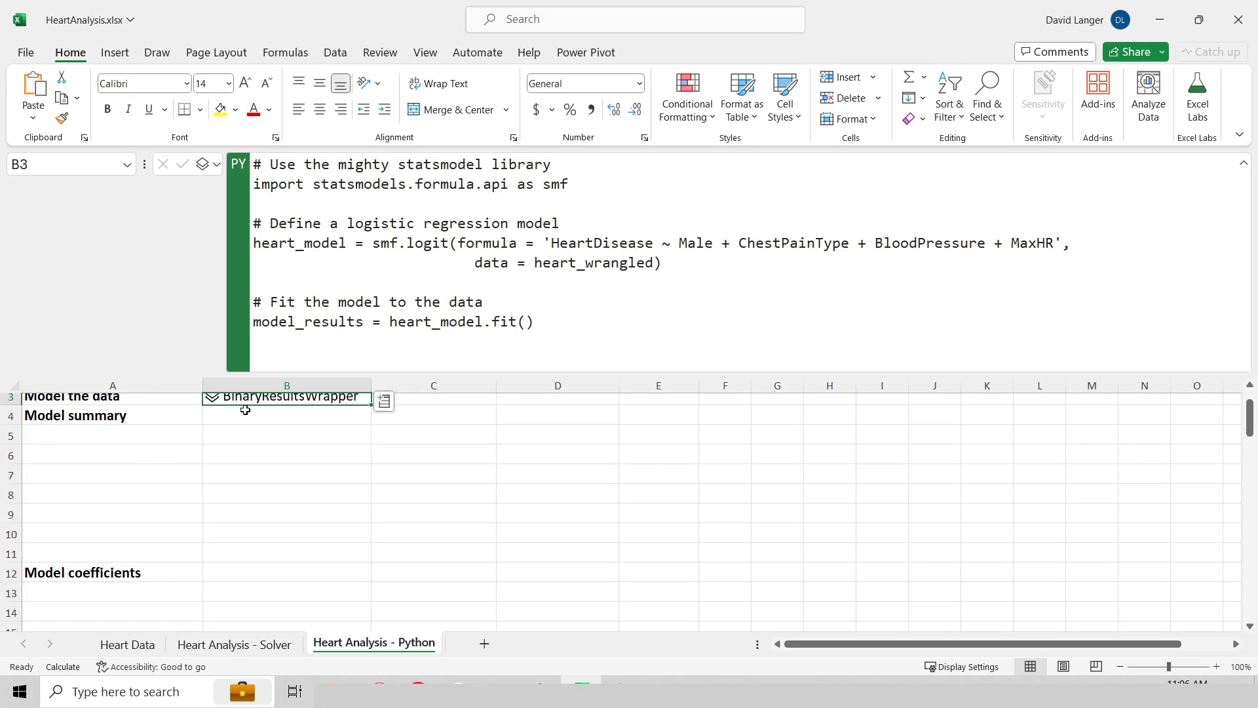
left_click(230, 417)
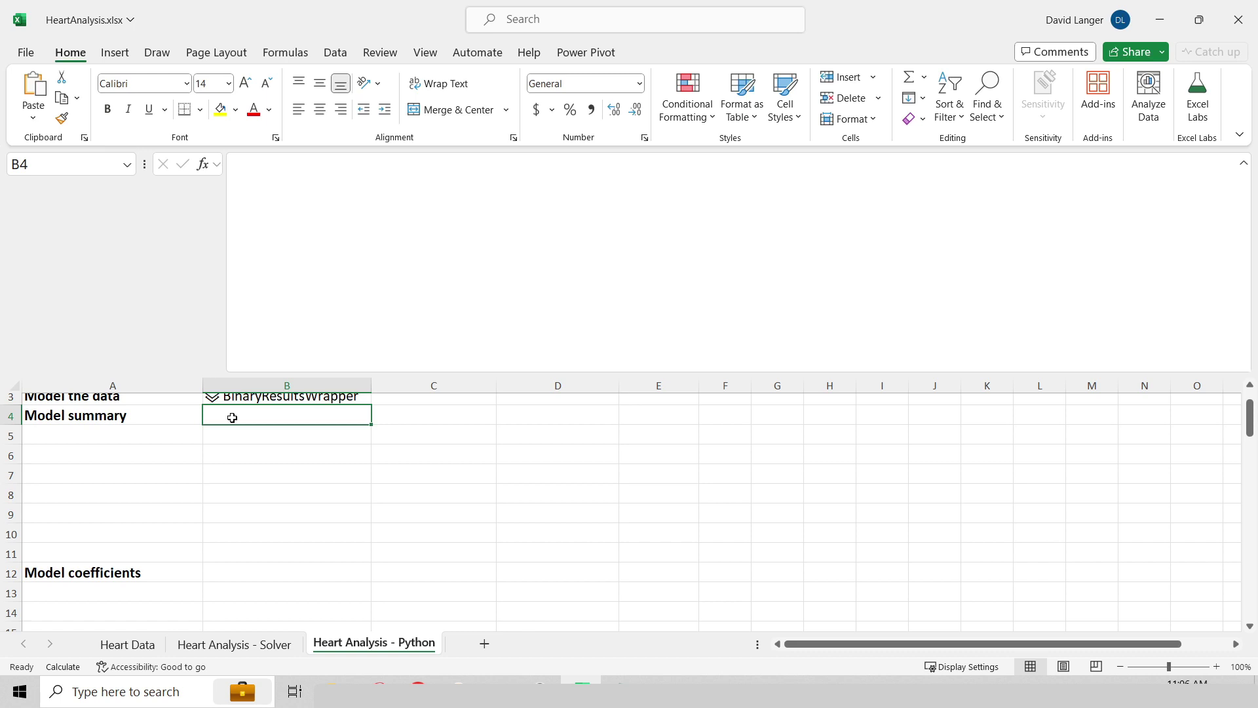
type("Y")
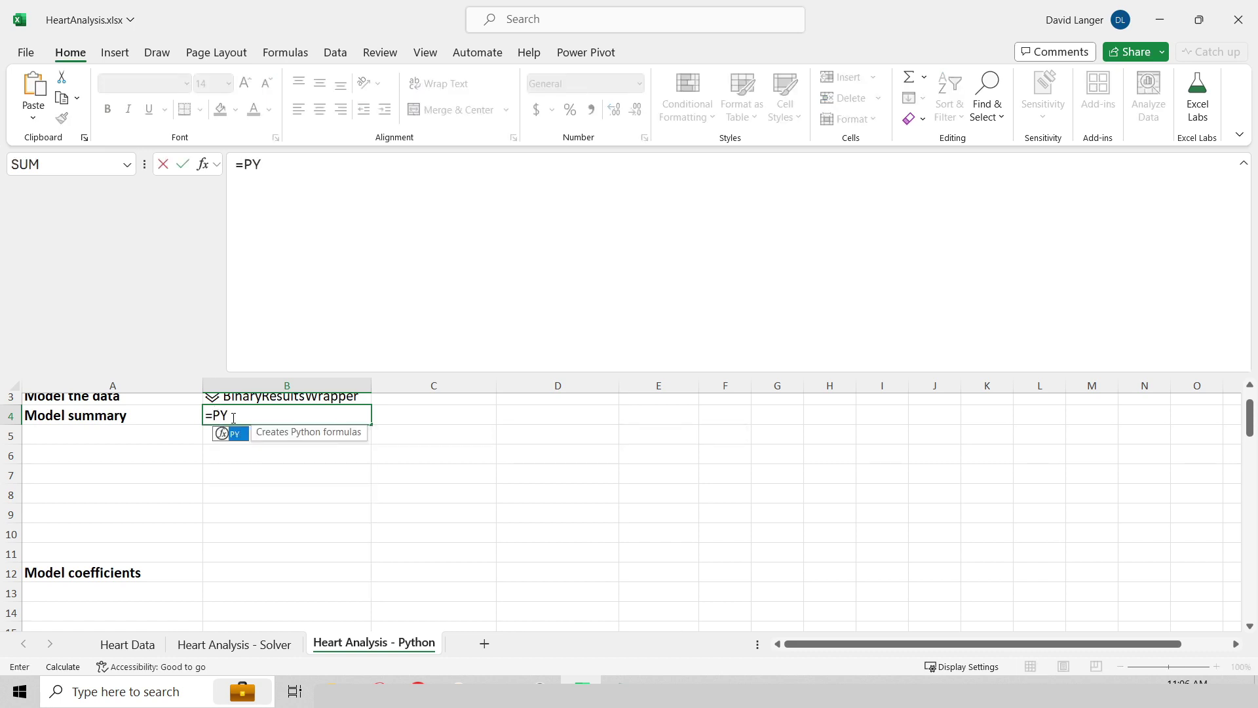
key("Tab")
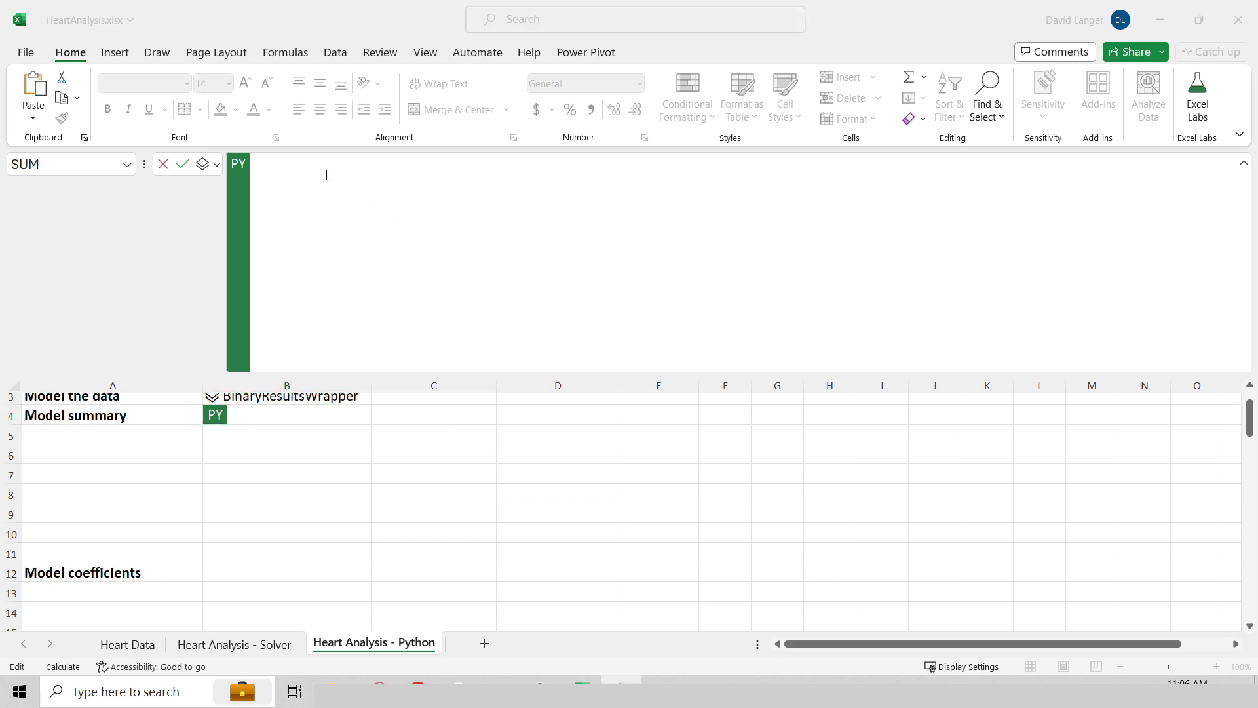
left_click(326, 175)
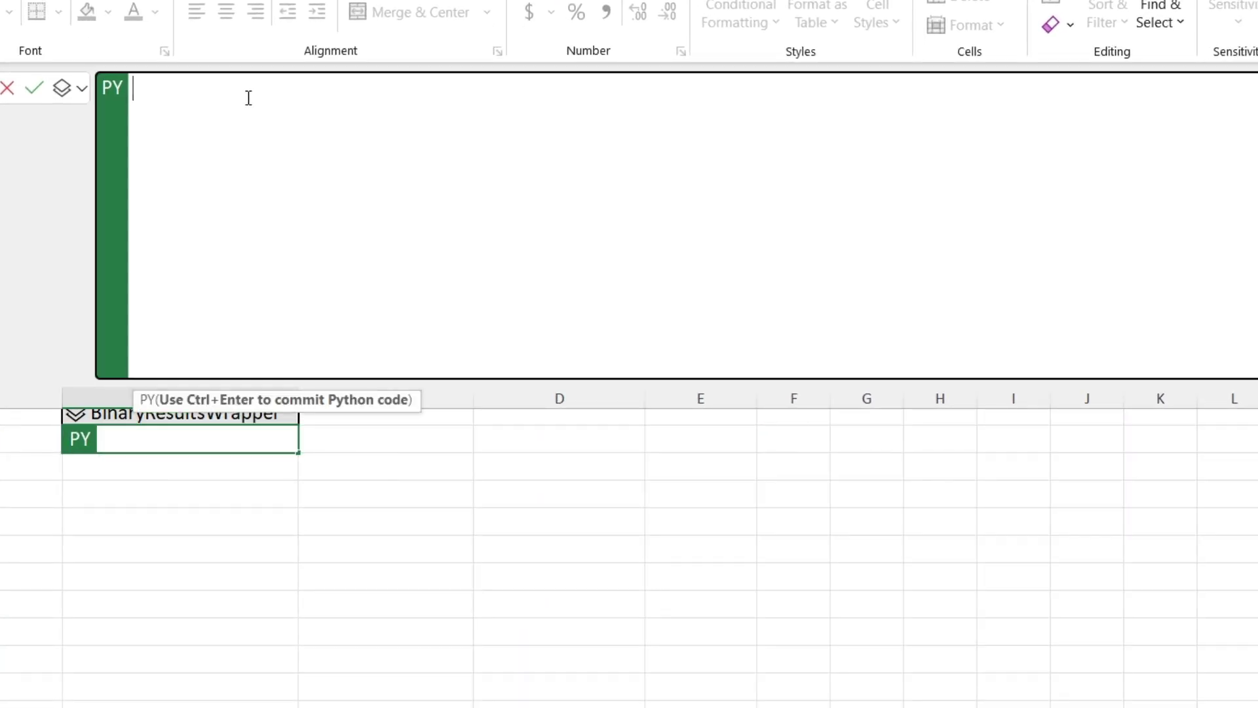
type("# Get the summary model results pd.read_html(model_results.summary().as_html())[0]")
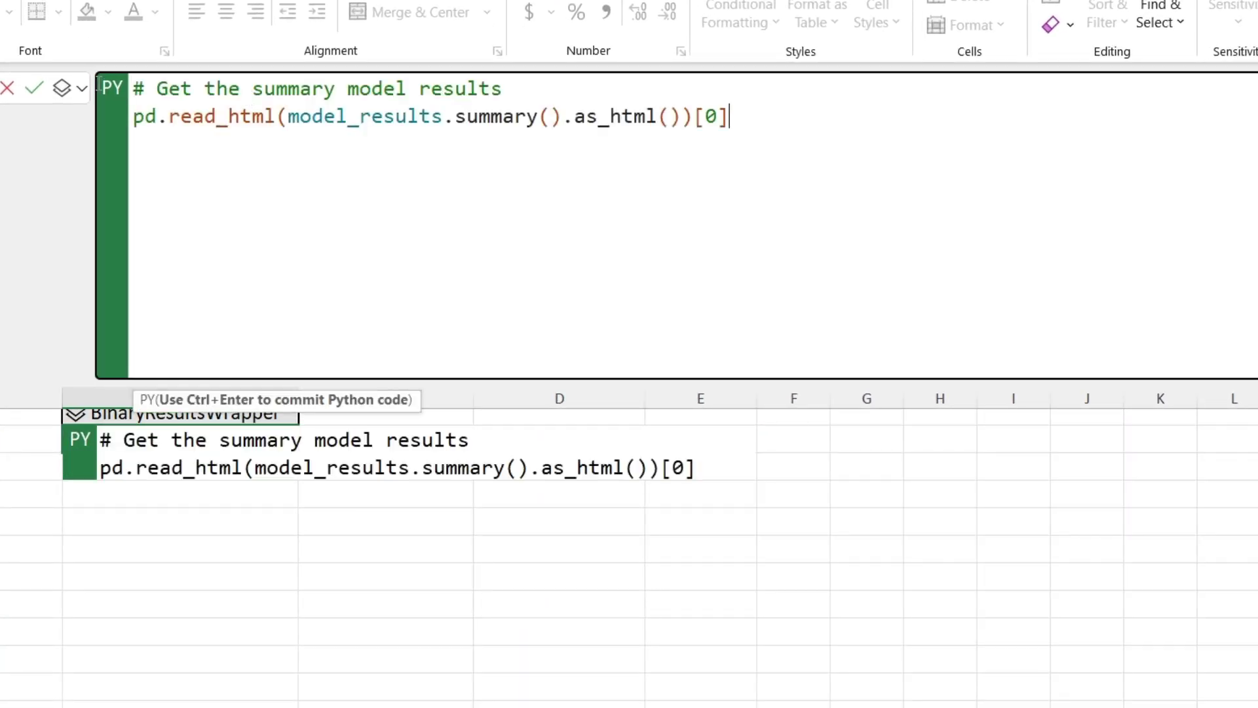
left_click(82, 90)
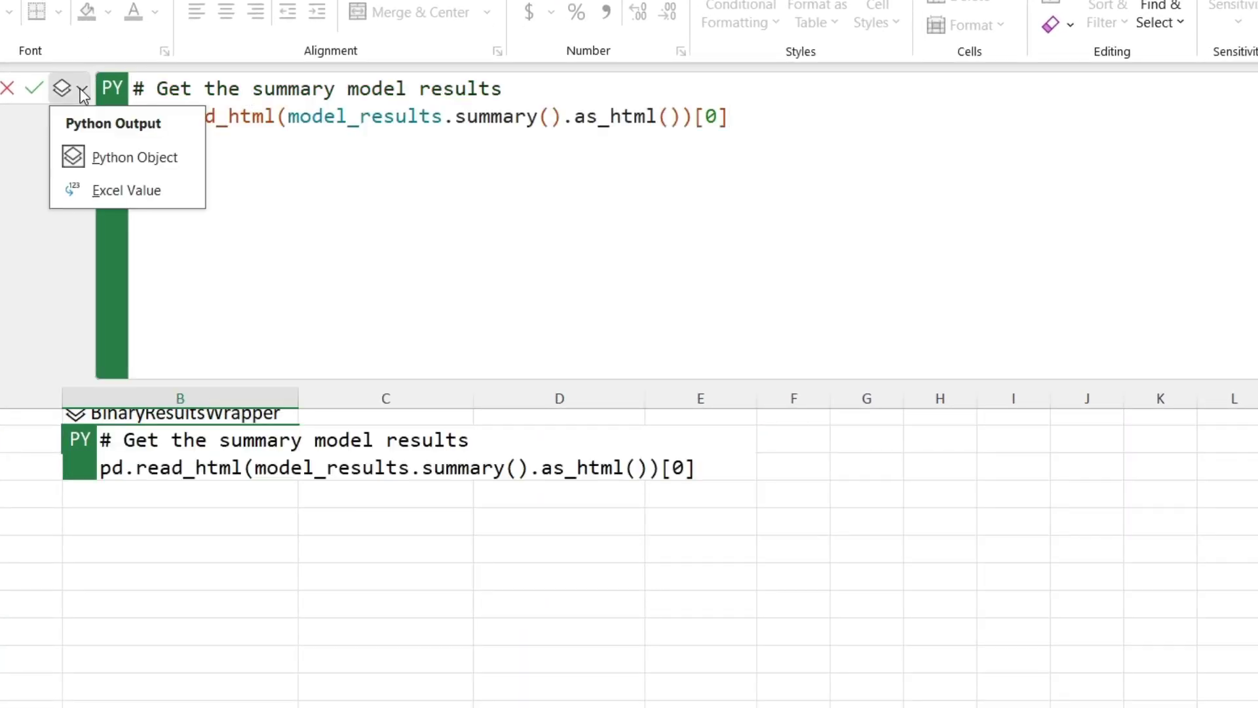
left_click(151, 195)
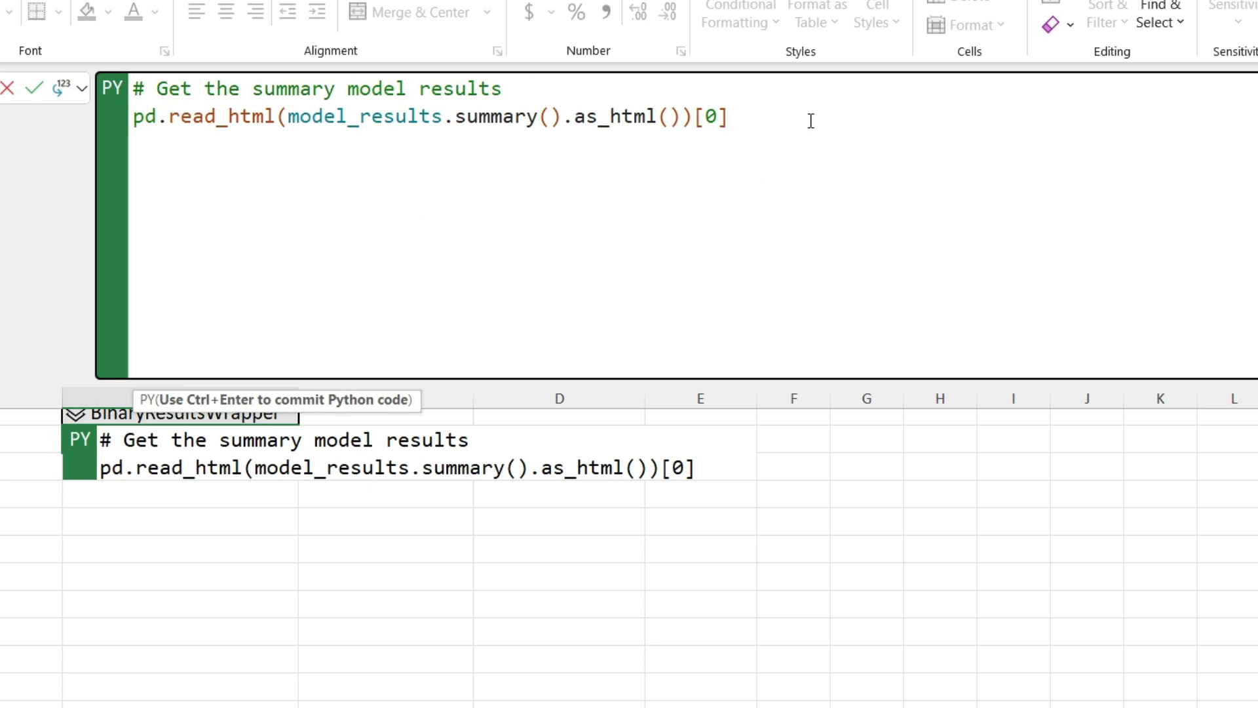
key("ctrl+Return")
- Shorten the formula bar and compare the model summary with the log-likelihood on the Heart Analysis - Solver sheet
left_click_drag(724, 383, 738, 214)
scroll(417, 402, "up", 1)
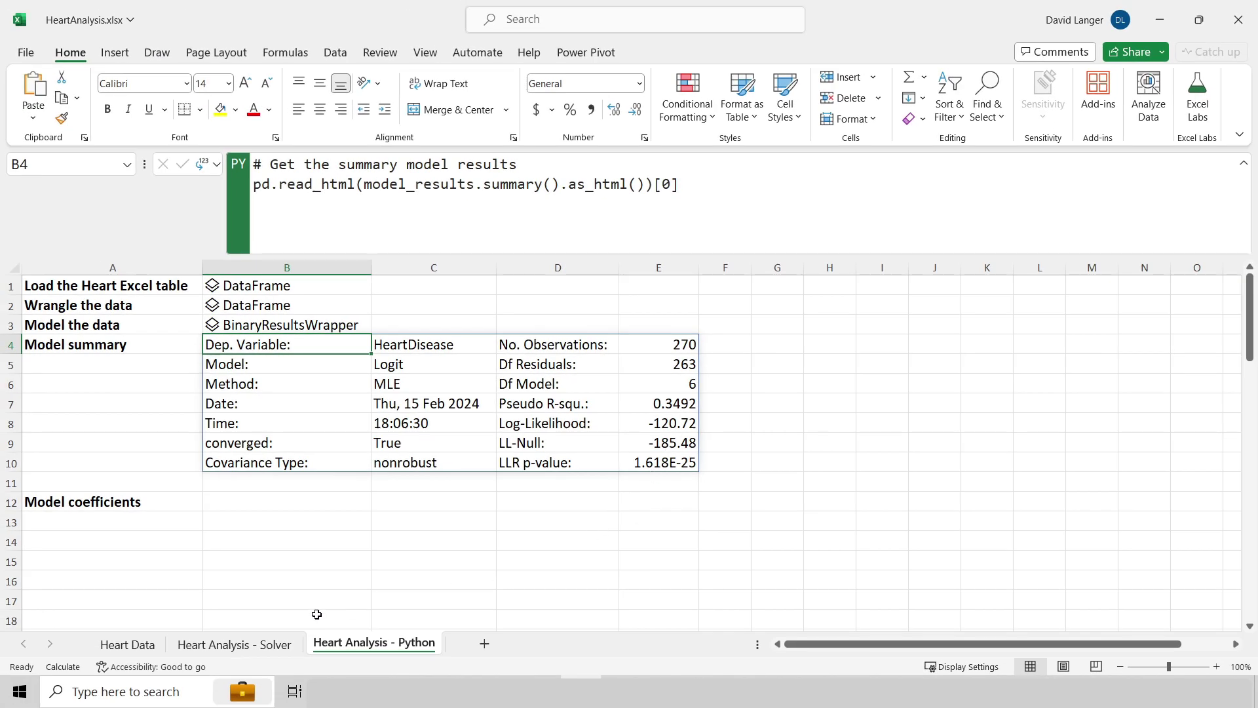
left_click(246, 647)
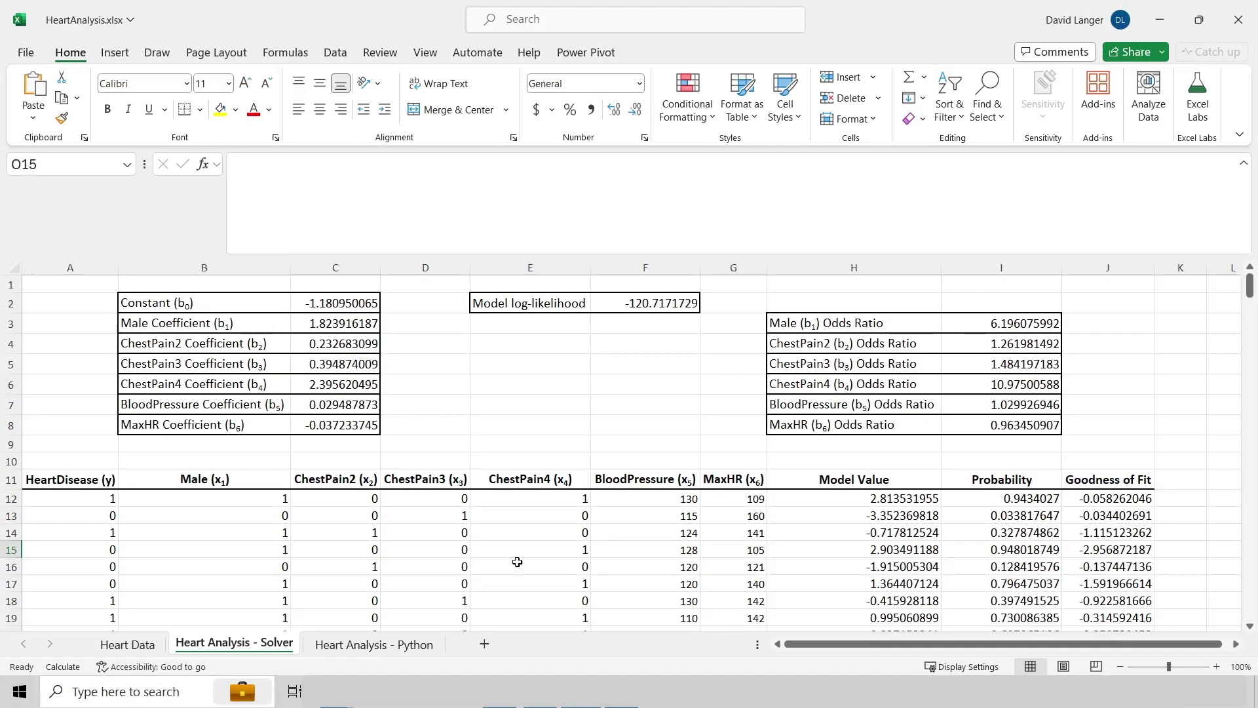
left_click(379, 644)
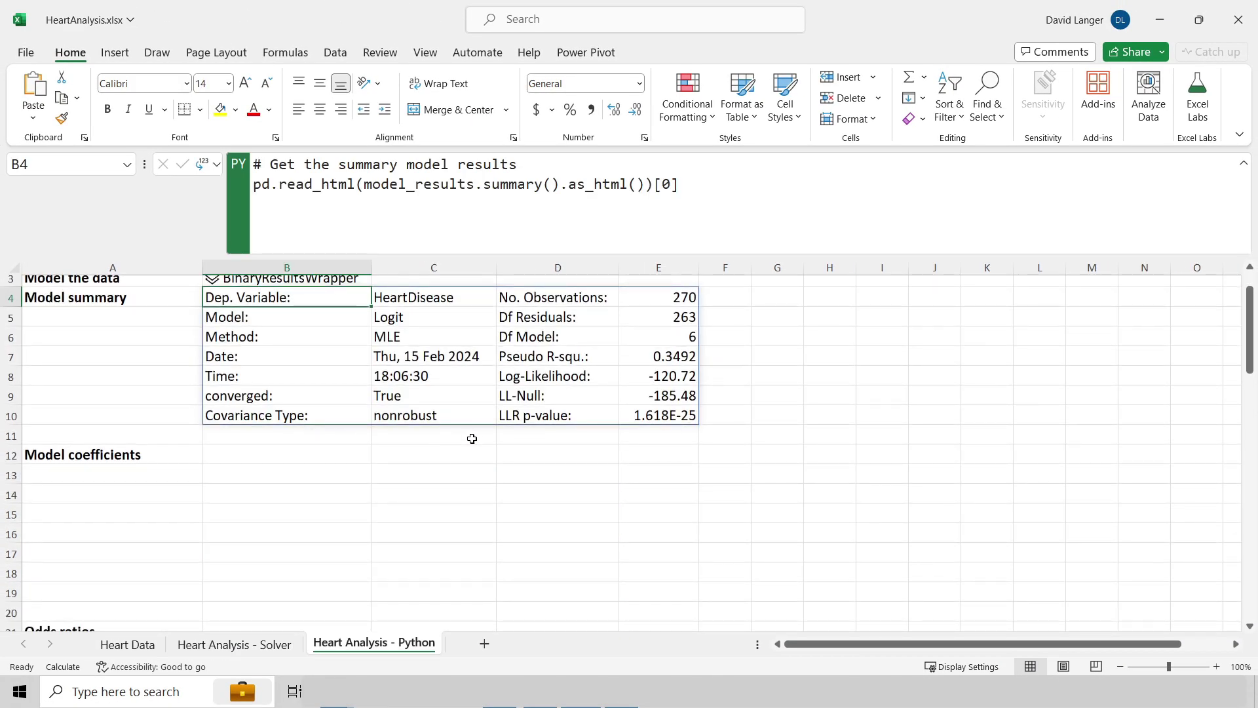
- Enter Python code in B12 returning pd.read_html(model_results.summary().as_html())[1] as Excel values, and compare the coefficients with those on the Heart Analysis - Solver sheet
scroll(472, 434, "down", 1)
left_click(240, 407)
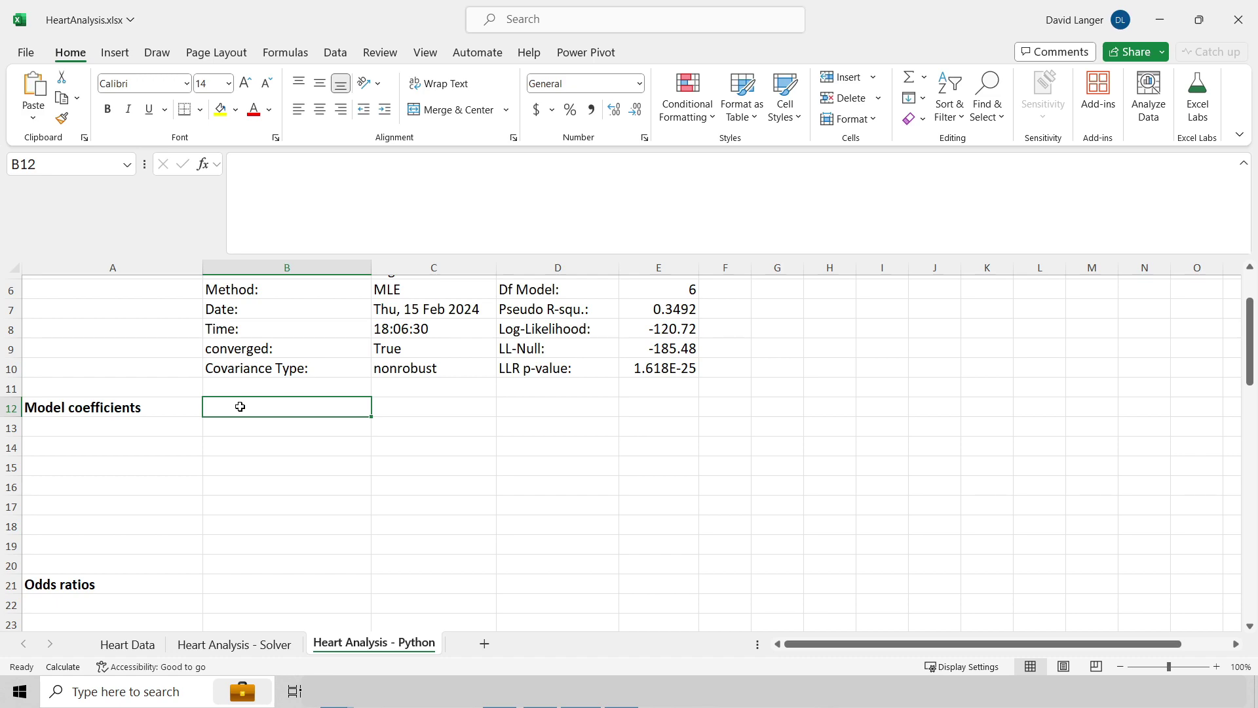
type("=PY")
key("Tab")
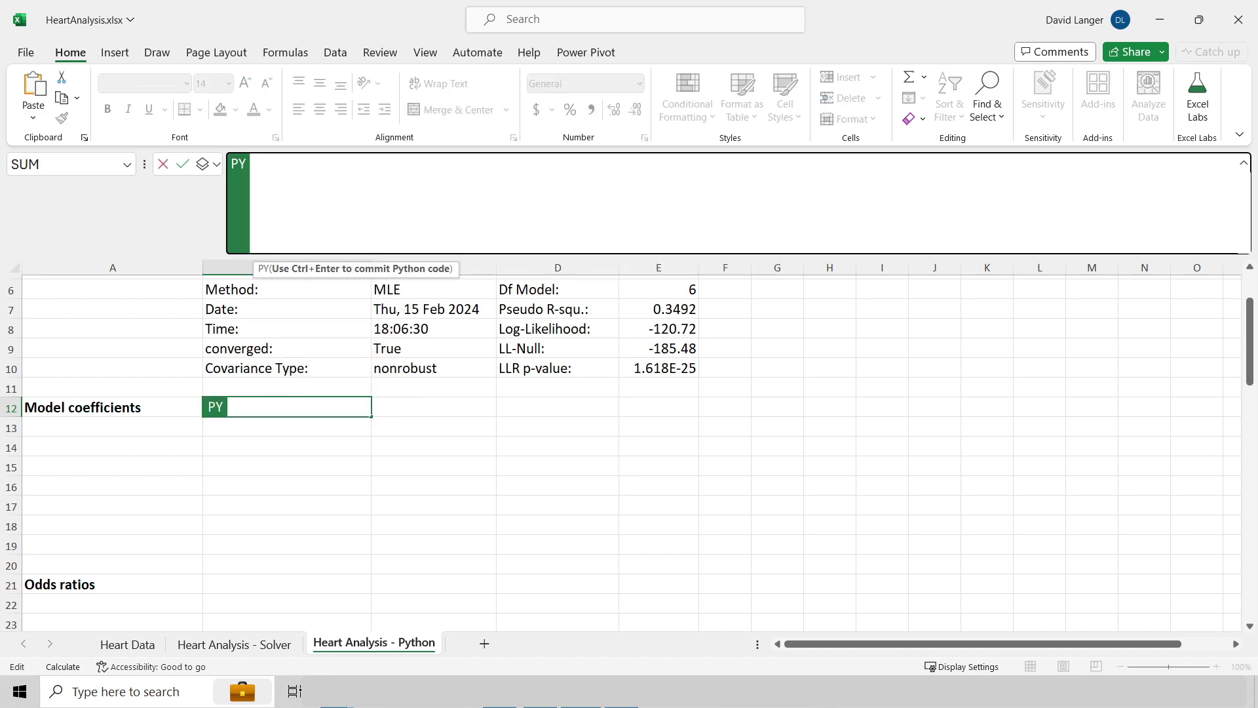
type("# Get the model coefficients pd.read_html(model_results.summary().as_html())[1]")
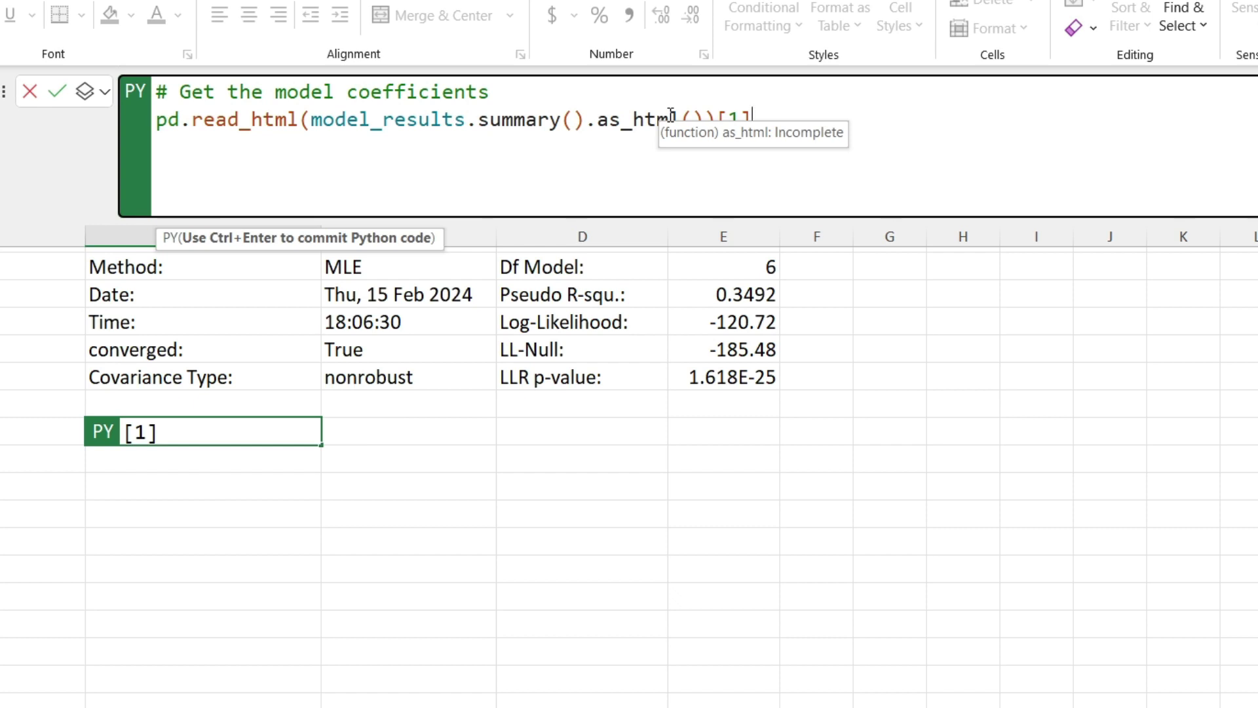
left_click(106, 94)
left_click(129, 195)
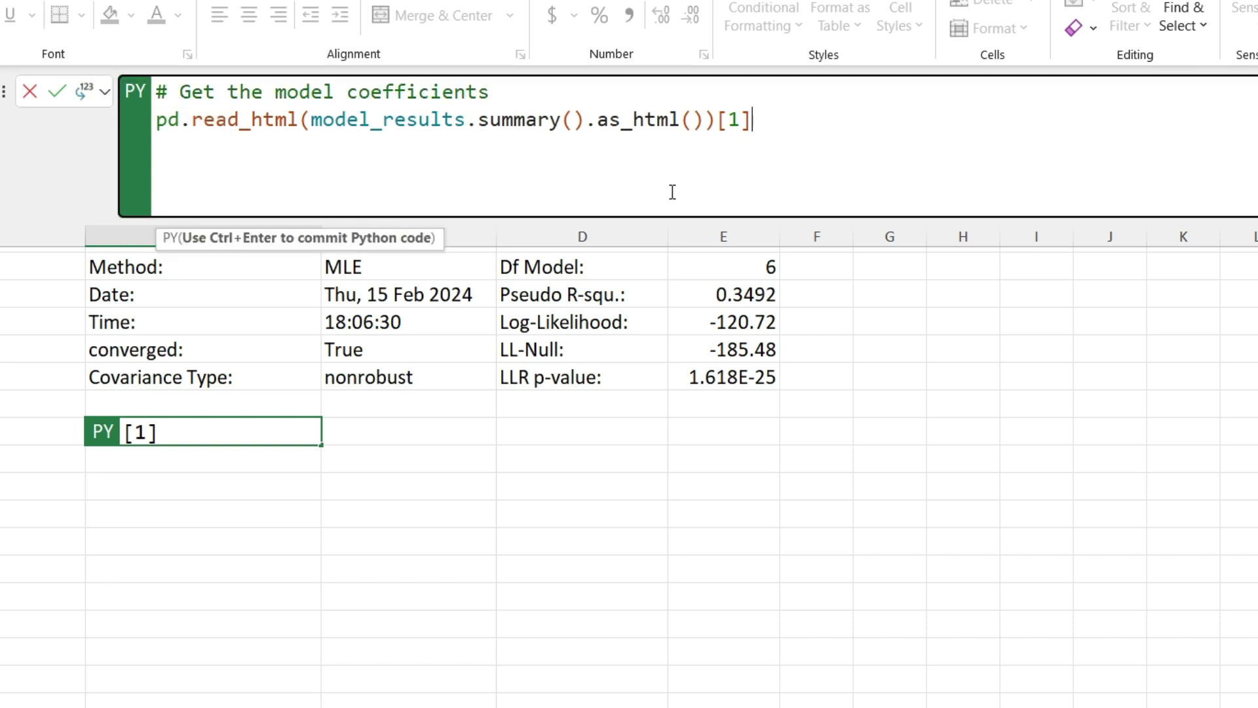
key("ctrl+Return")
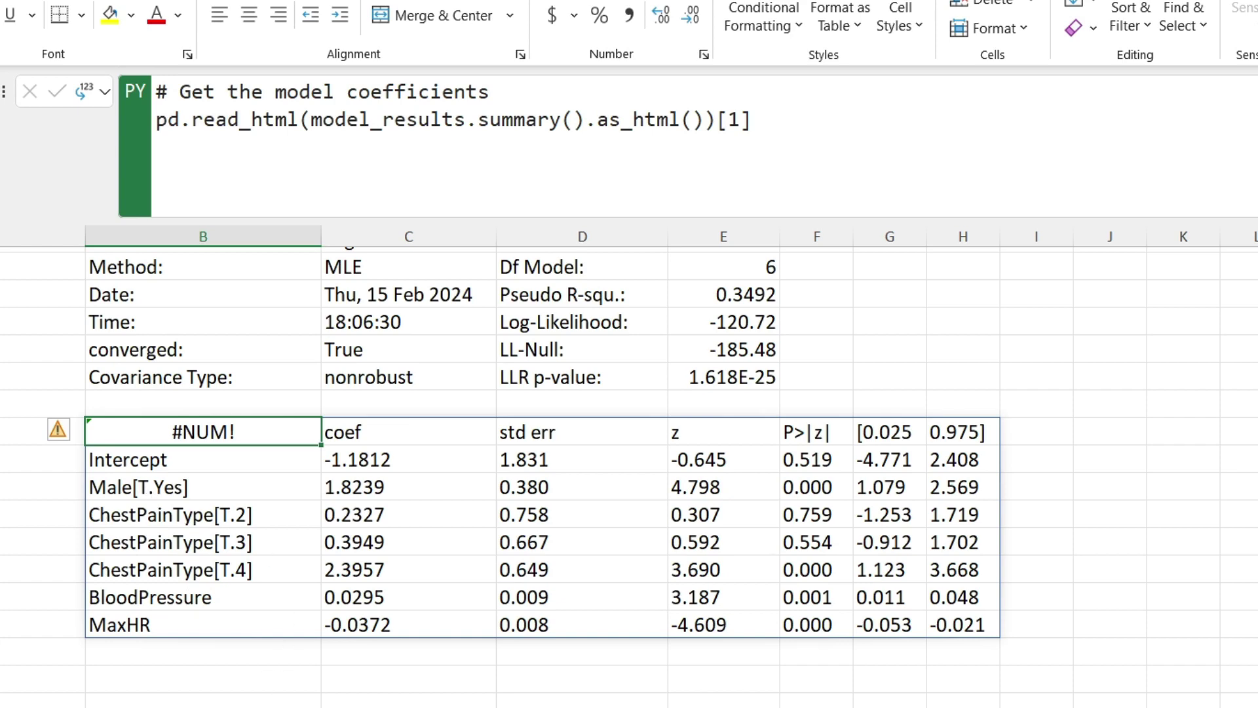
key("ctrl+Page_Down")
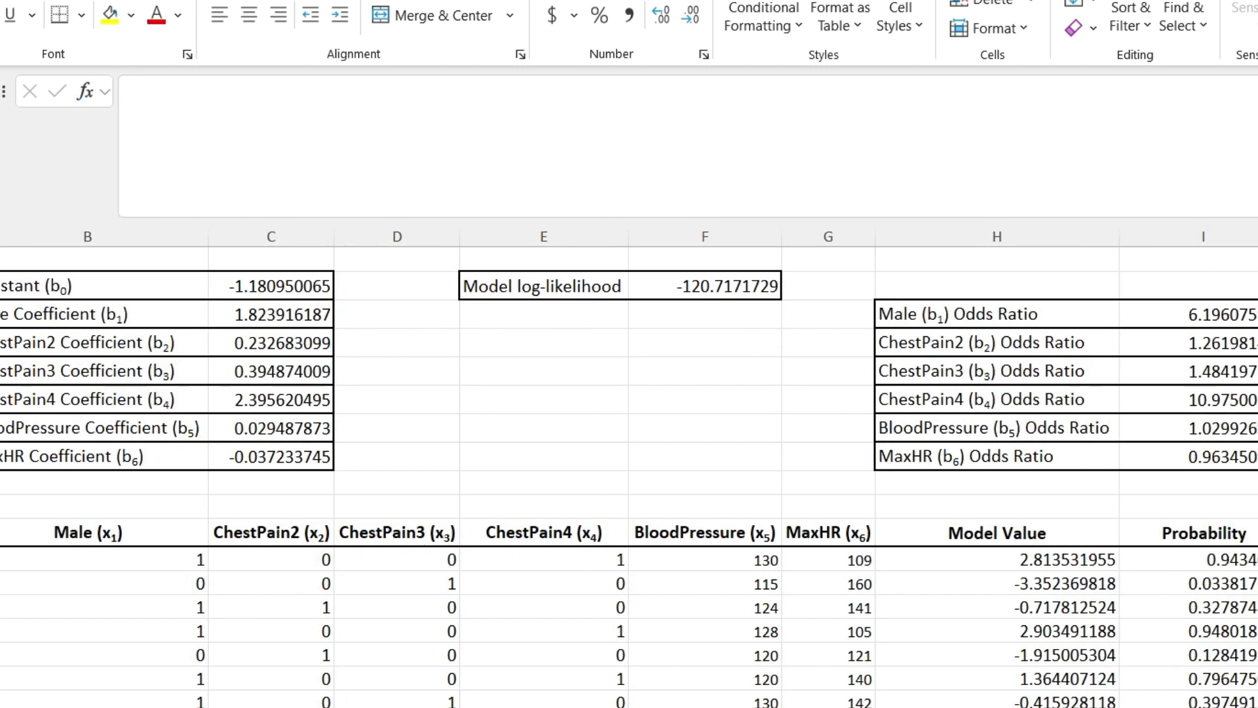
key("ctrl+Page_Up")
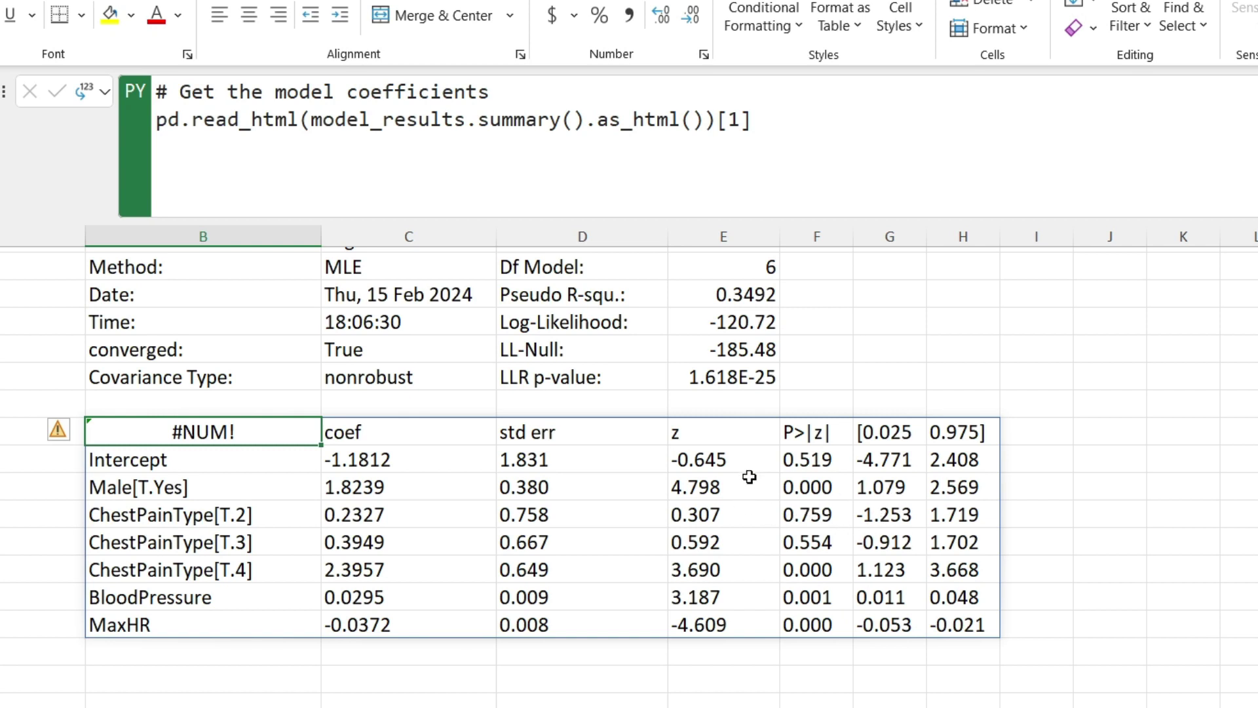
- Write Python code in B21 that exponentiates the model coefficients with np.exp(model_results.params), preceded by an explanatory comment
scroll(748, 474, "down", 2)
scroll(749, 474, "down", 1)
left_click(122, 478)
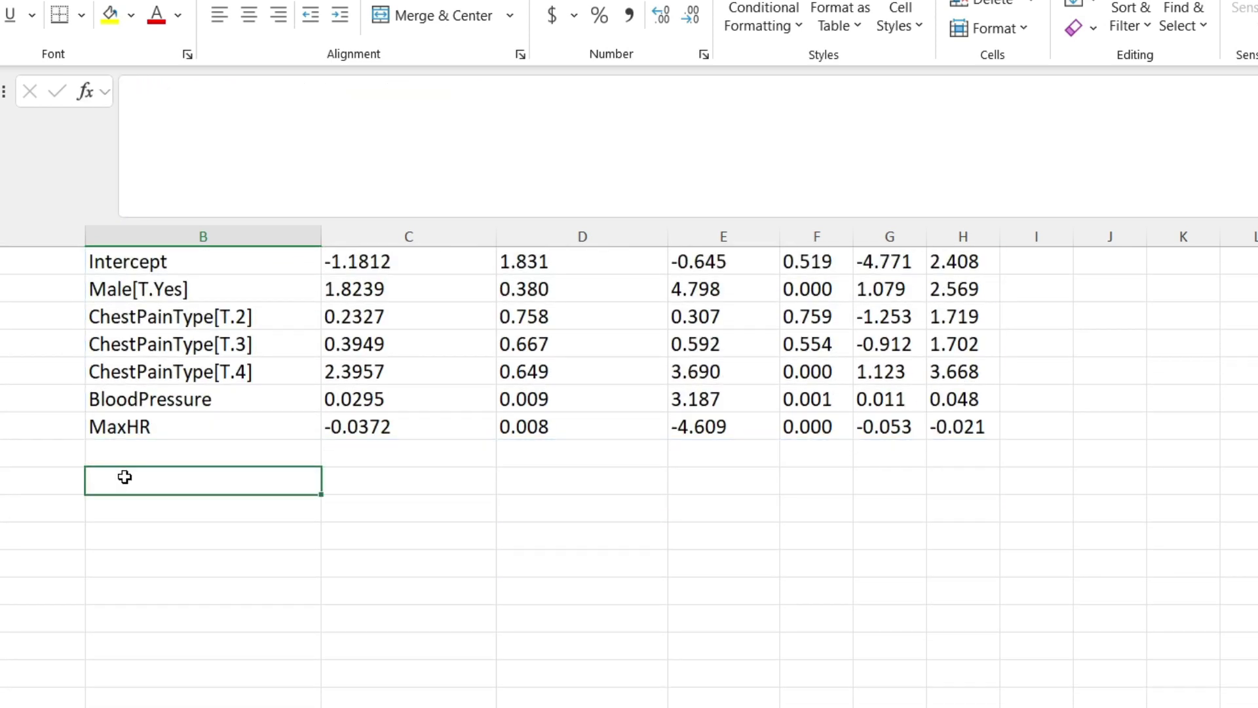
left_click(259, 144)
type("=PY")
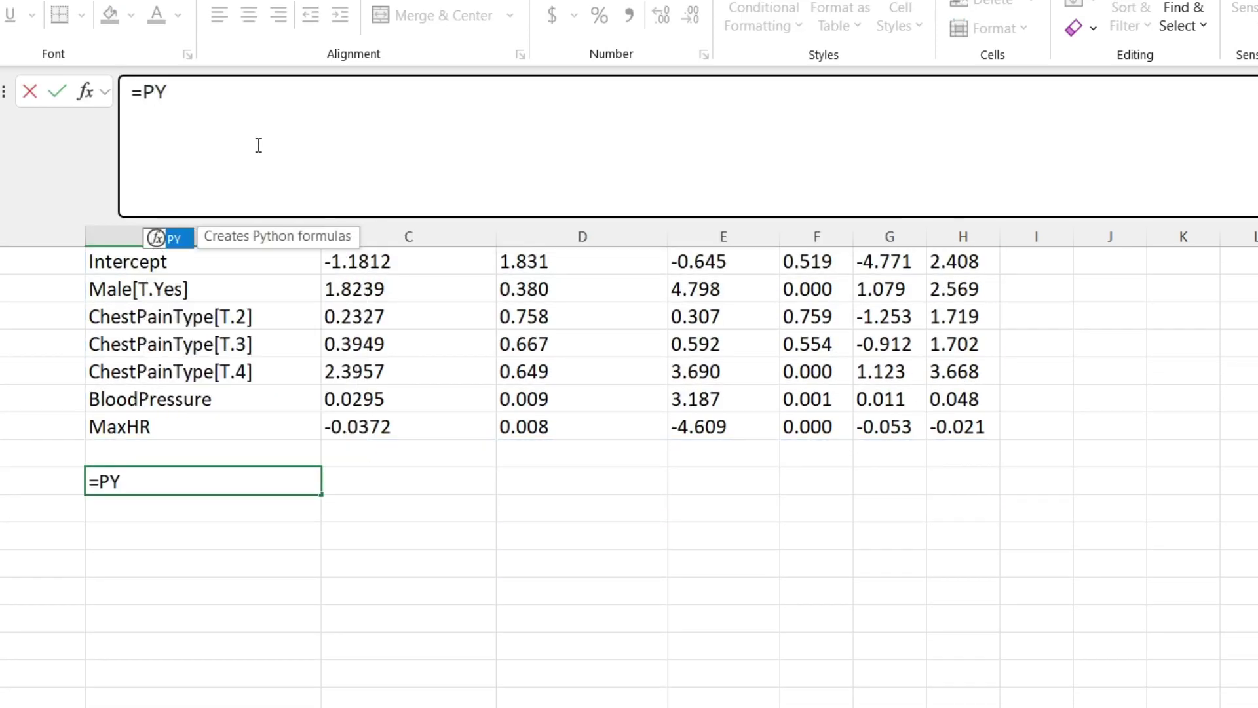
key("Tab")
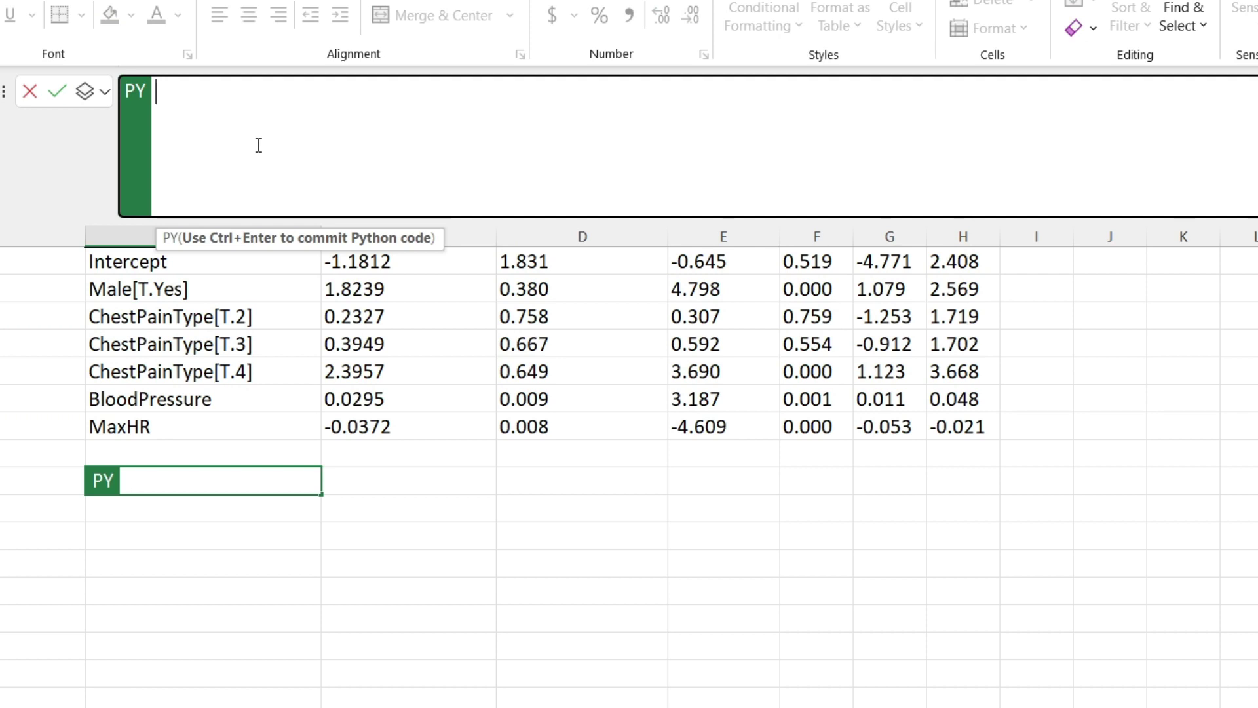
type("# Exponantiate the coefficients for interpretation np.exp(model_results.params)")
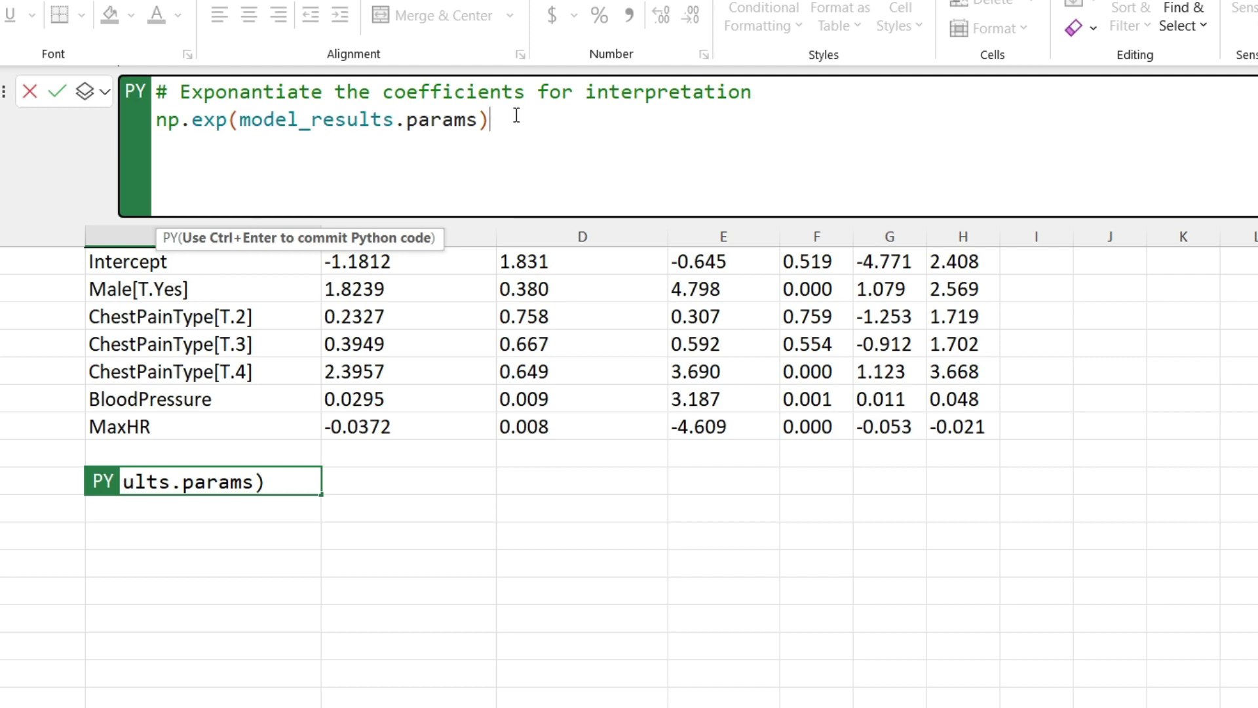
scroll(502, 454, "up", 1)
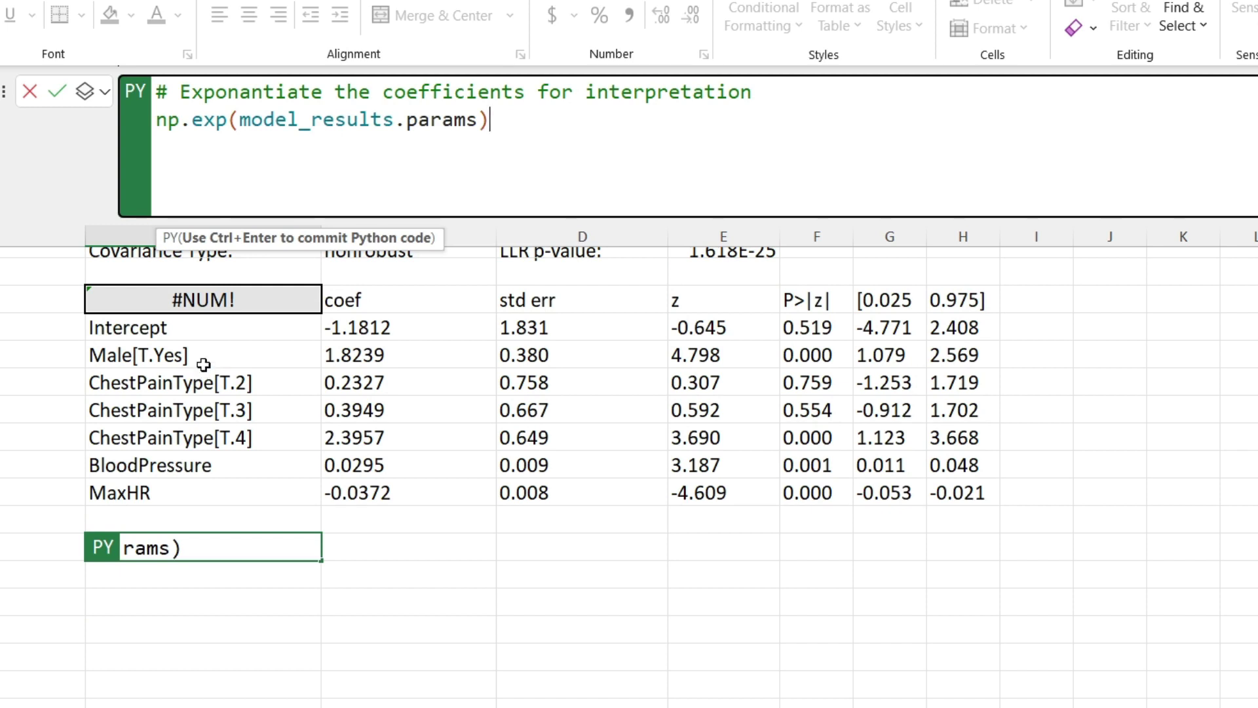
left_click(354, 361)
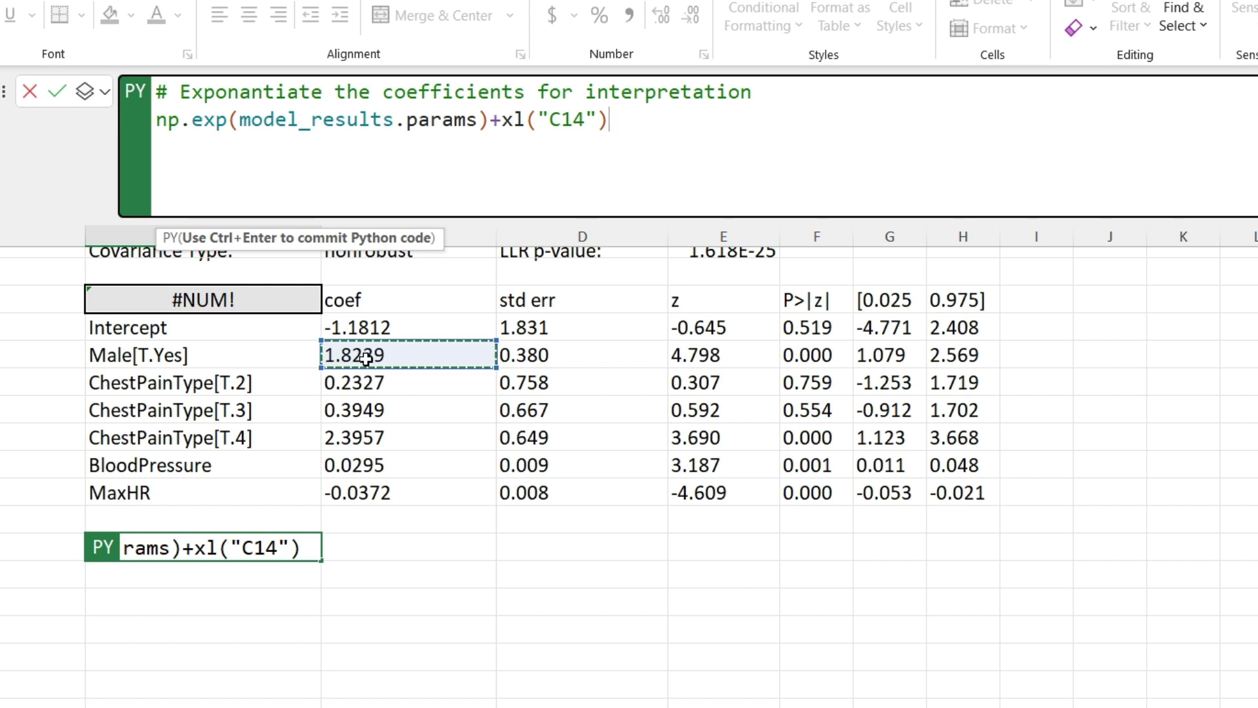
left_click_drag(488, 119, 614, 135)
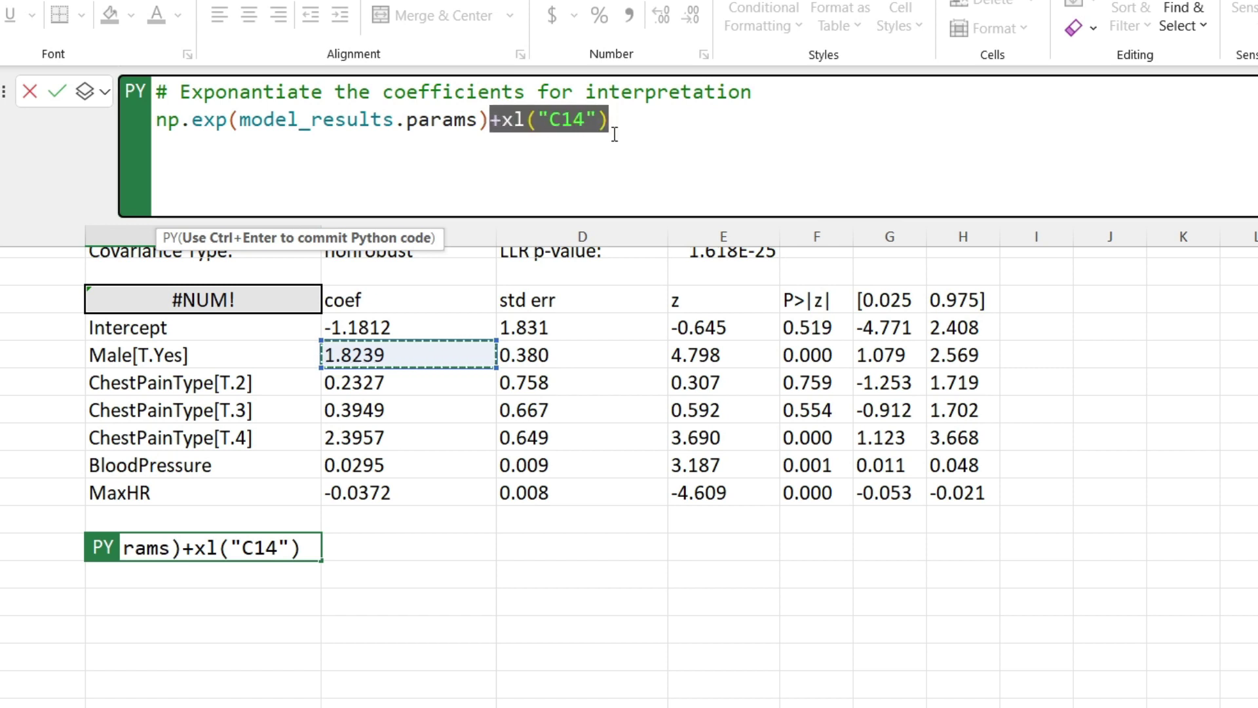
key("BackSpace")
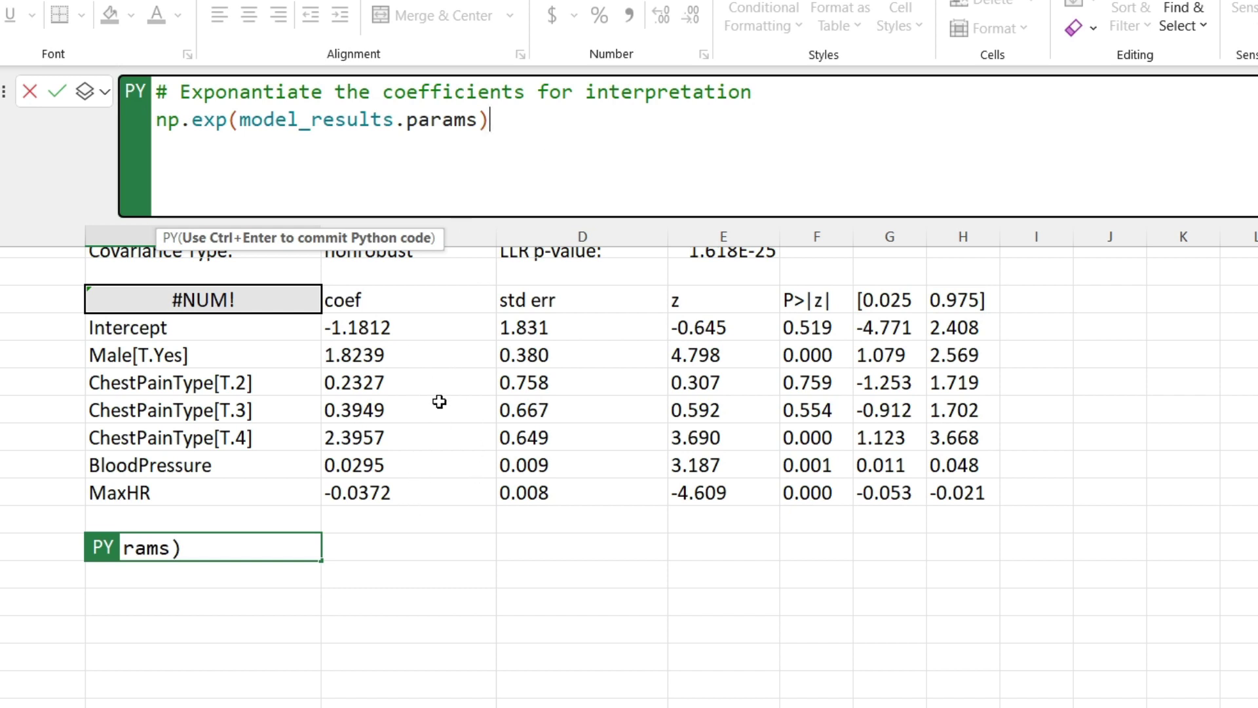
- Commit B21's Python code and switch its output to Excel values
key("ctrl+Return")
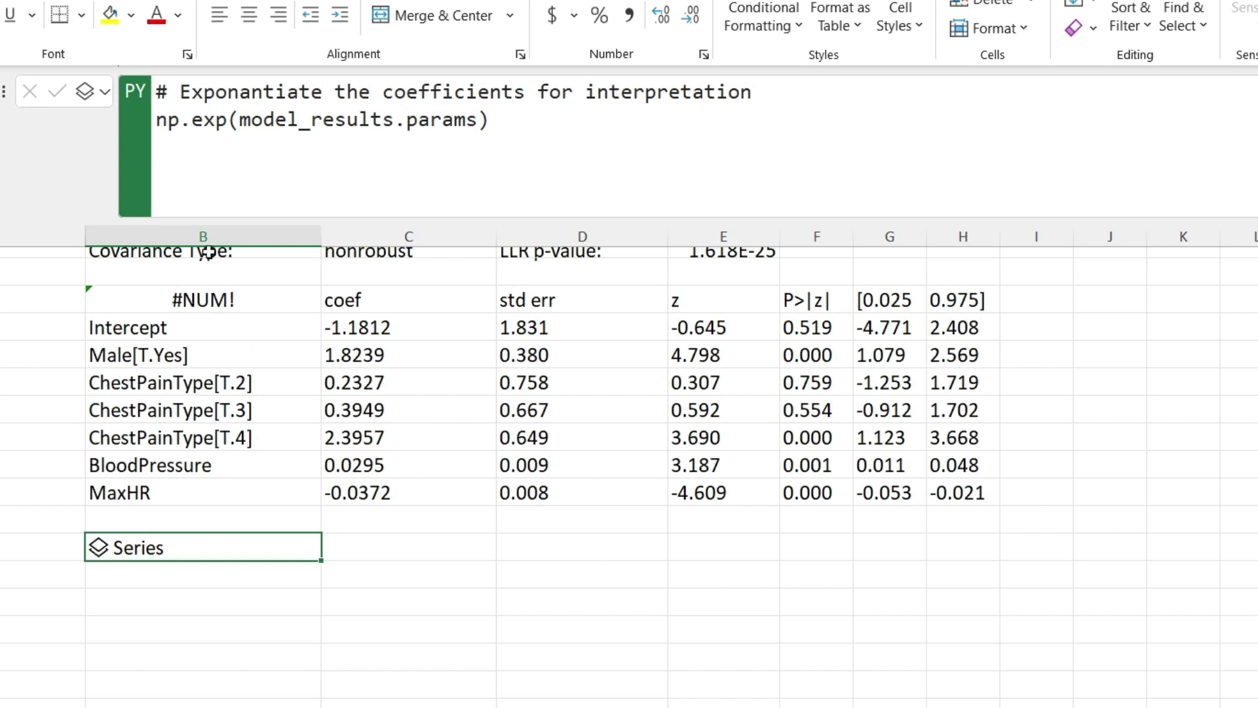
left_click(104, 91)
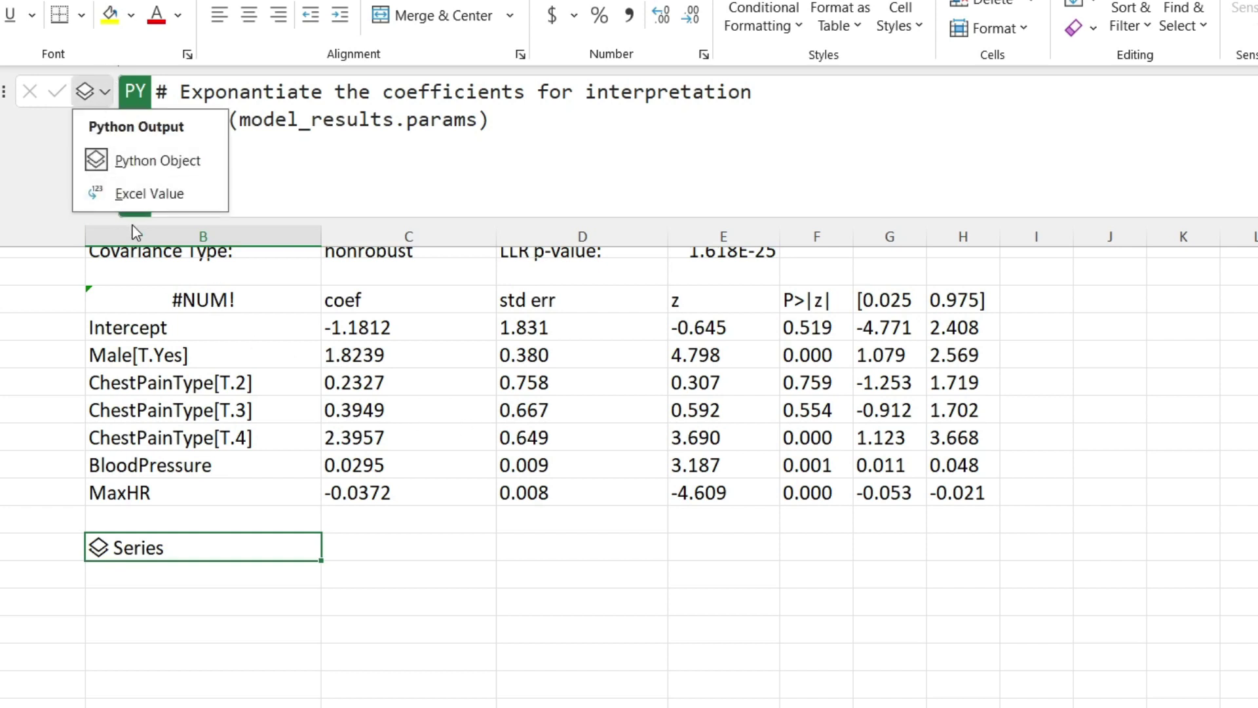
left_click(145, 192)
- Examine the odds ratios for Male[T.Yes] and ChestPainType[T.4] in the exponentiated coefficients table
scroll(773, 572, "down", 2)
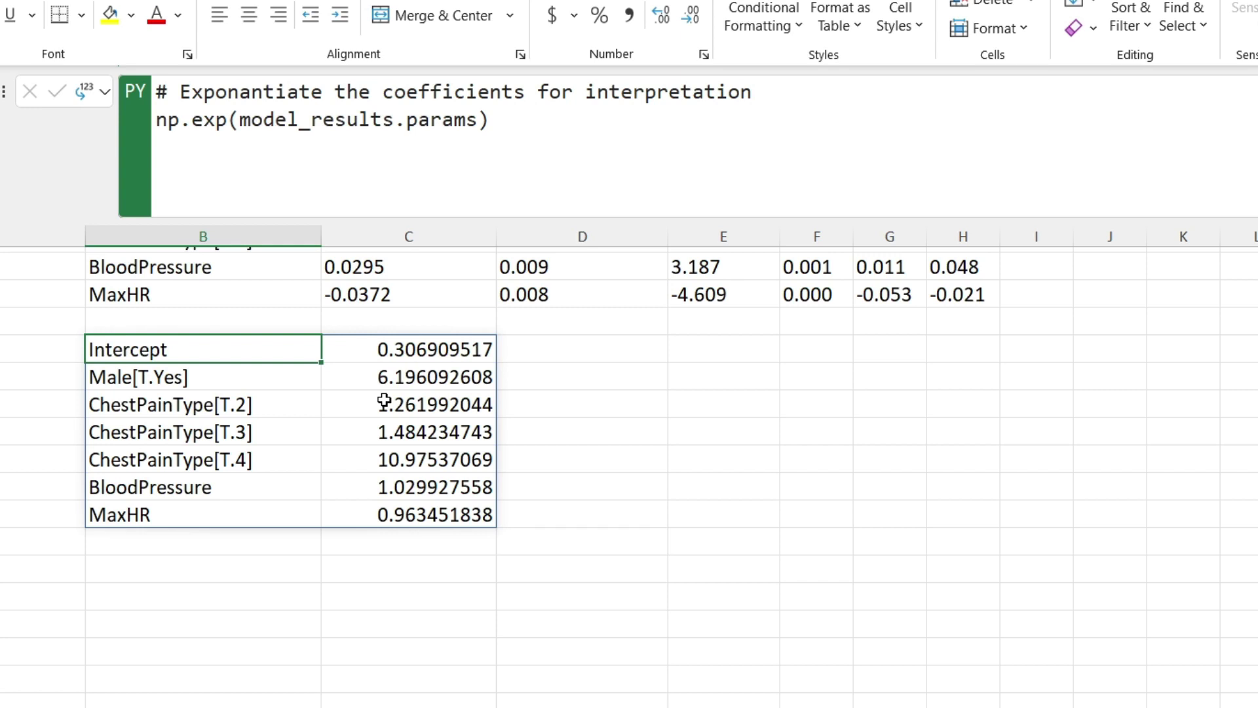
left_click(172, 380)
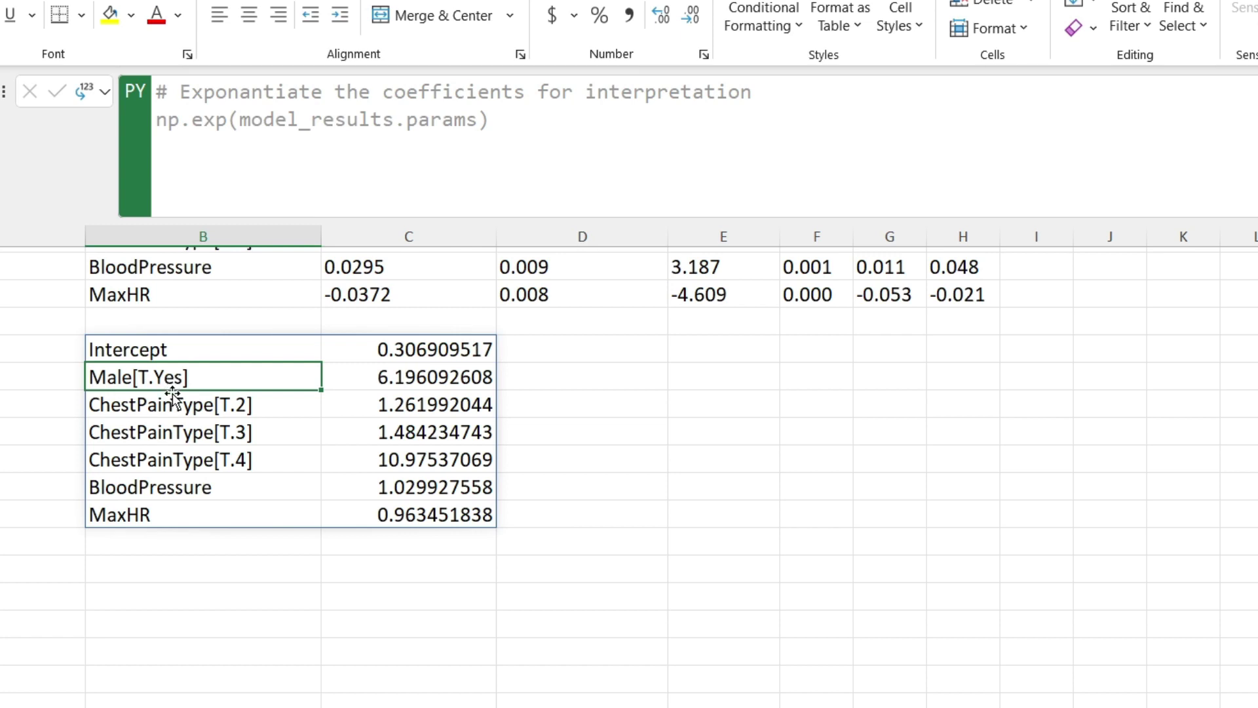
left_click(383, 382)
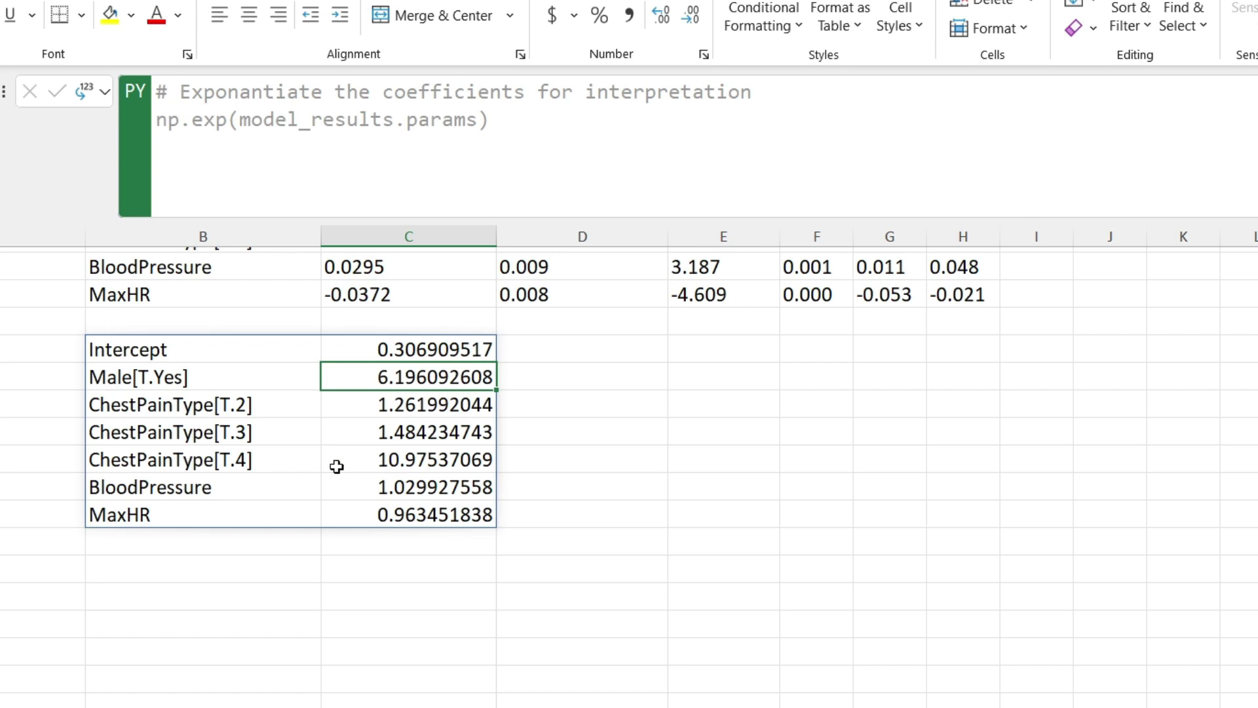
left_click(379, 461)
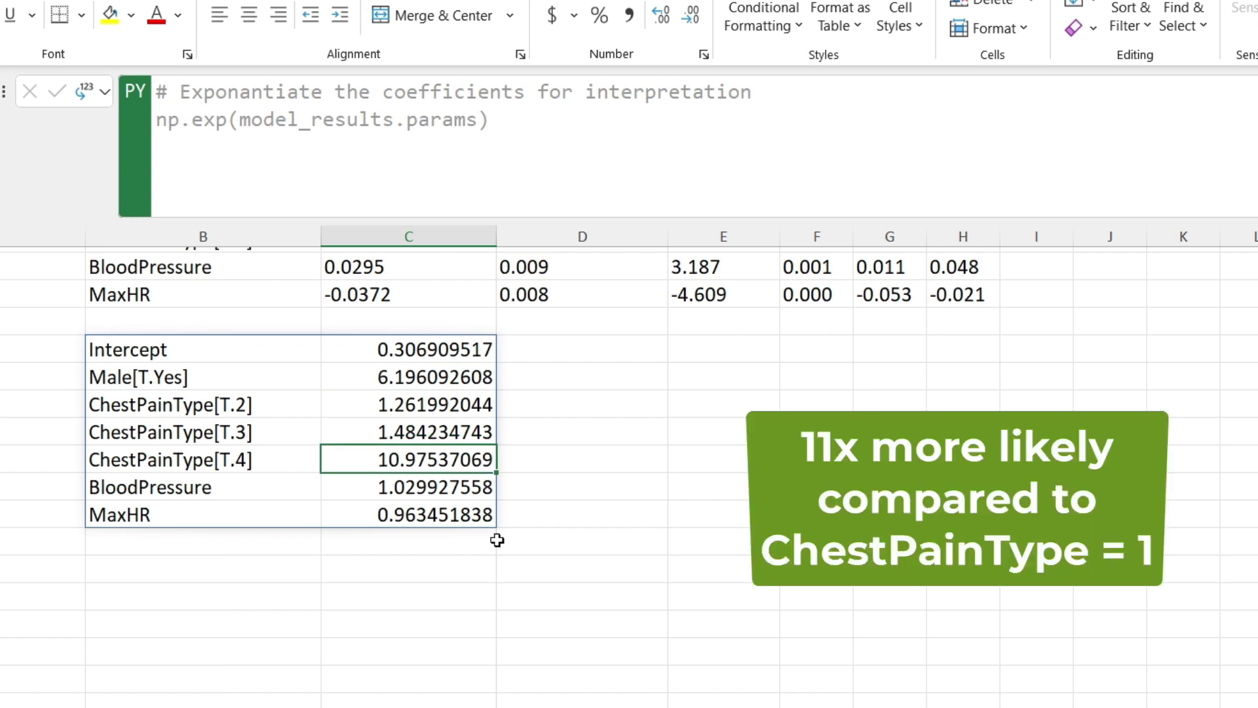